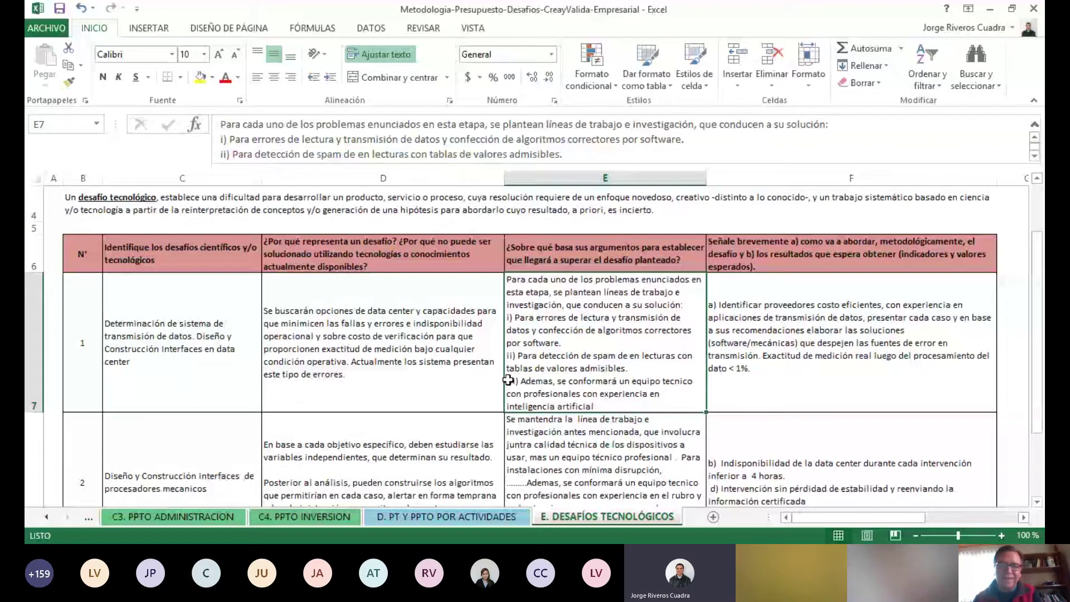
Review the funding rules on the A. INSTRUCCIONES sheet and select the line capping Gastos de Administración at 10,00% of the subsidy.
{"action": "left_click", "coordinate": [47, 516], "text": "ctrl"}
{"action": "left_click", "coordinate": [150, 517]}
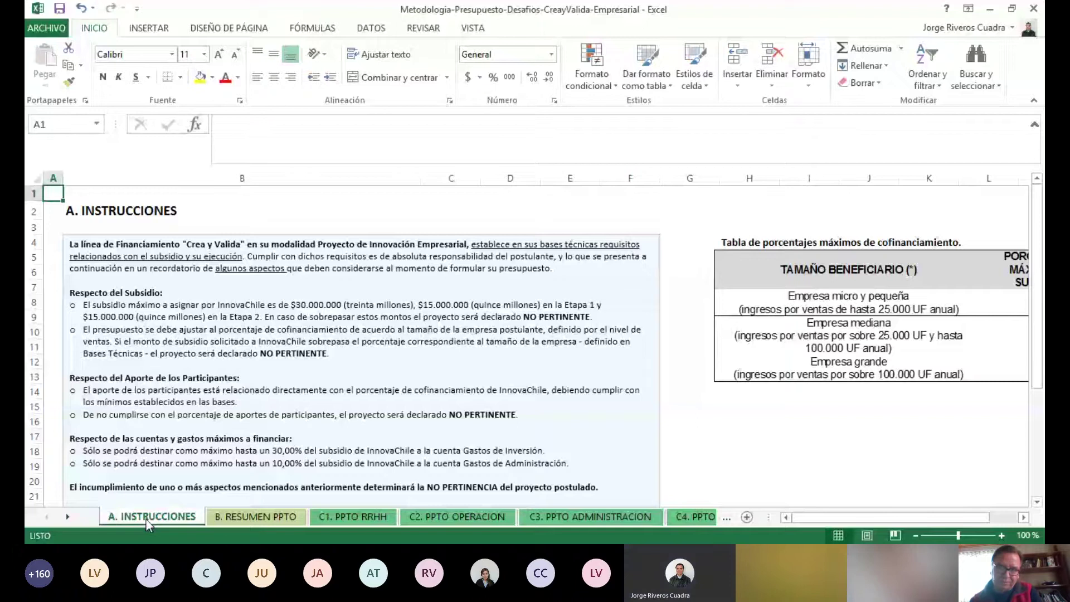
{"action": "left_click", "coordinate": [241, 517]}
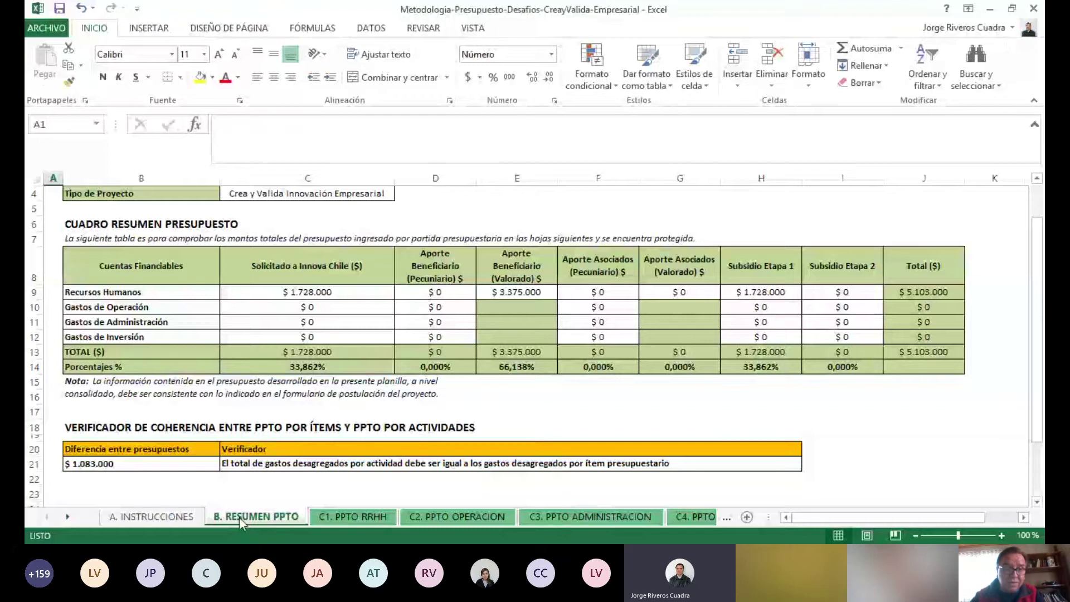
{"action": "left_click", "coordinate": [167, 515]}
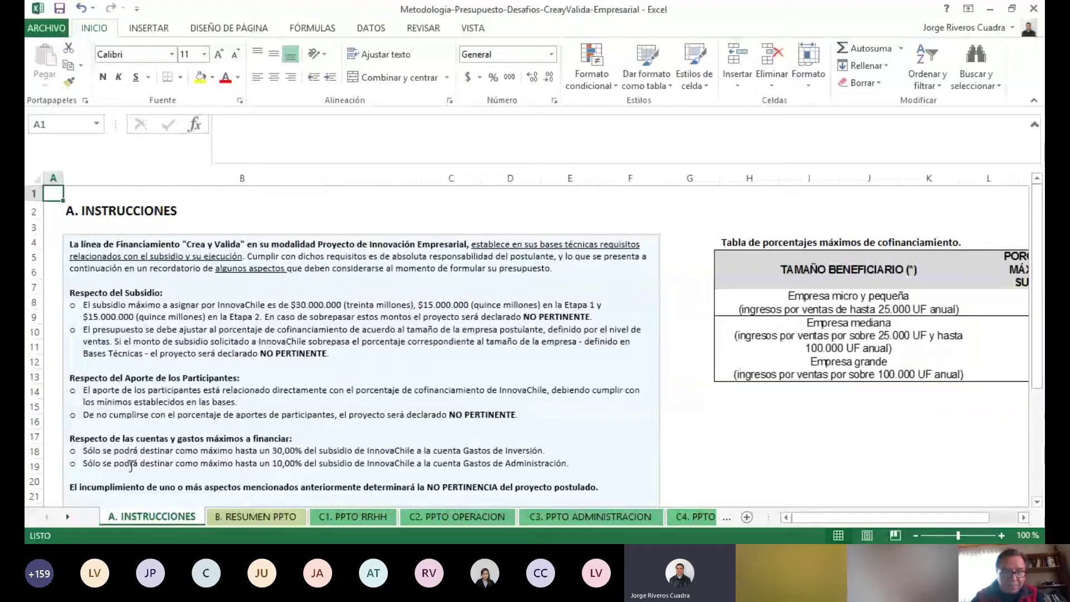
{"action": "left_click", "coordinate": [93, 463]}
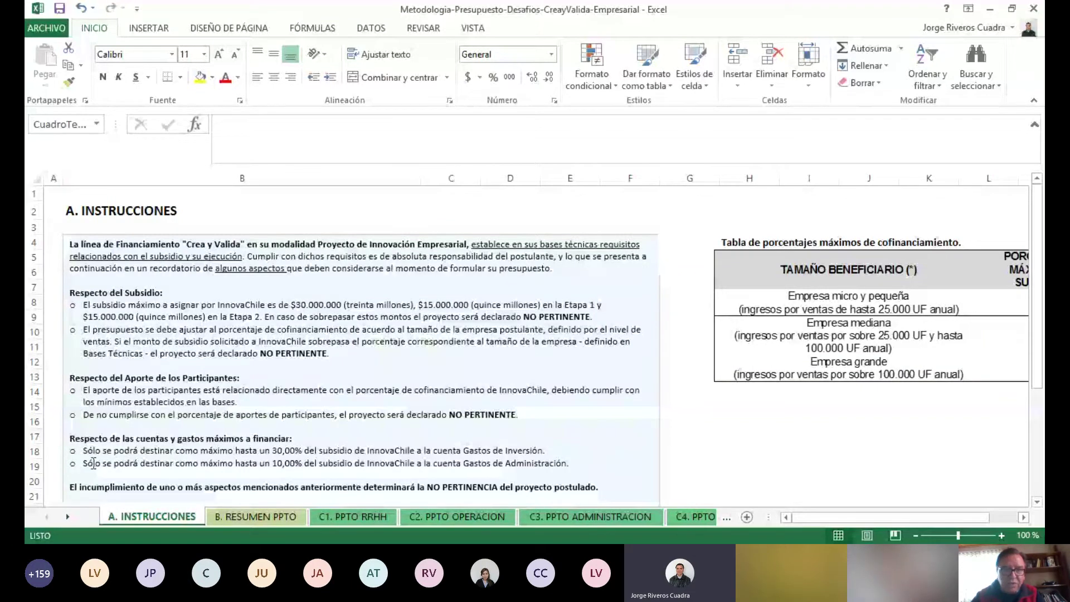
{"action": "left_click_drag", "start_coordinate": [93, 463], "coordinate": [294, 474]}
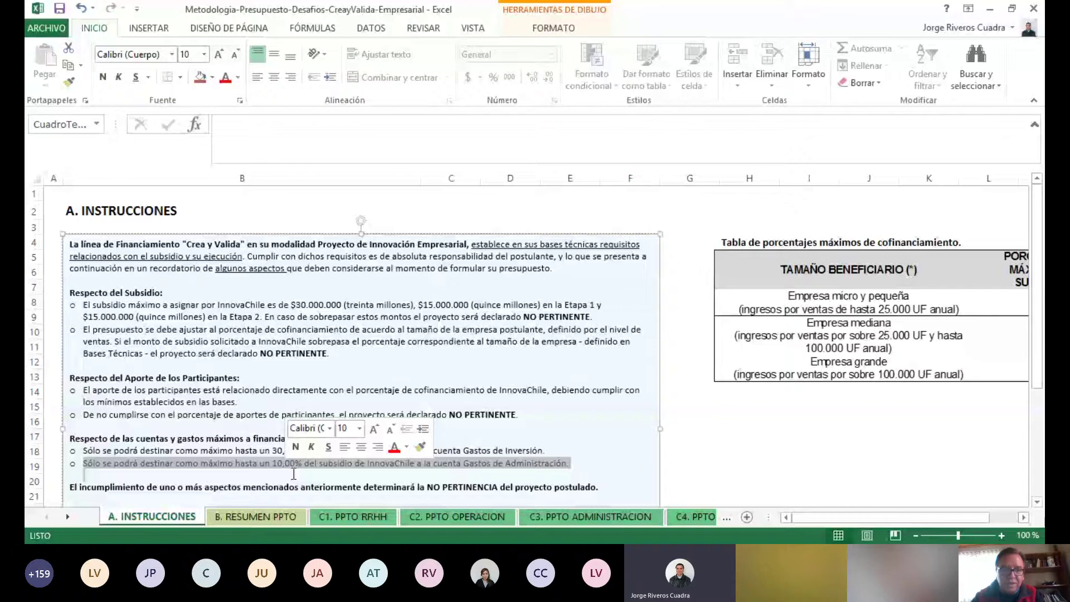
Examine the degree and pre-existence entries of the two Etapa 1 staff members on the C1. PPTO RRHH sheet.
{"action": "key", "text": "ctrl+Page_Down"}
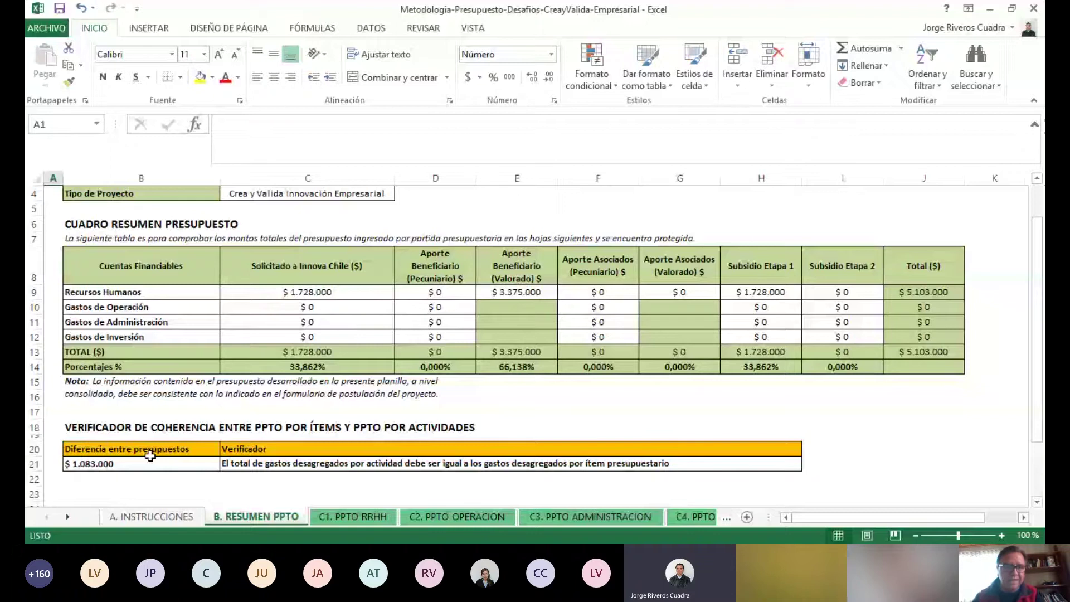
{"action": "left_click", "coordinate": [351, 516]}
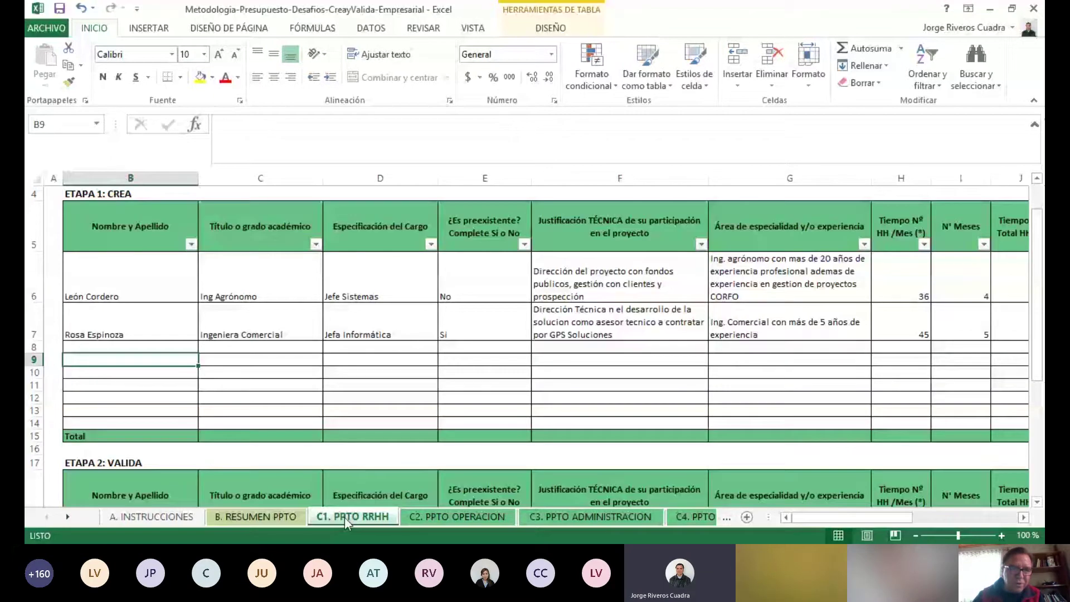
{"action": "left_click", "coordinate": [184, 287]}
{"action": "left_click", "coordinate": [291, 291]}
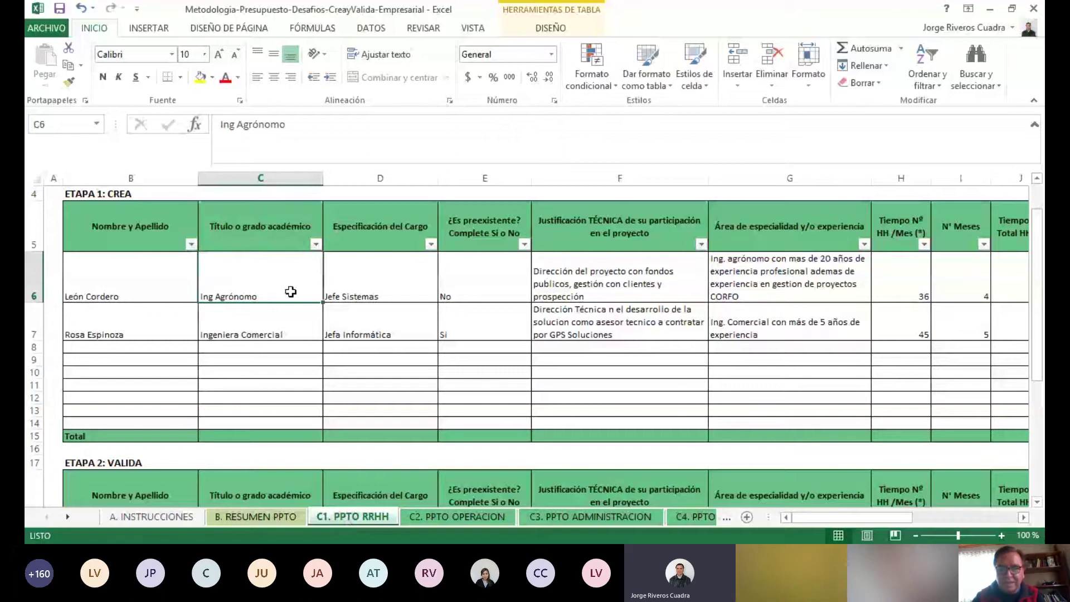
{"action": "left_click", "coordinate": [462, 291]}
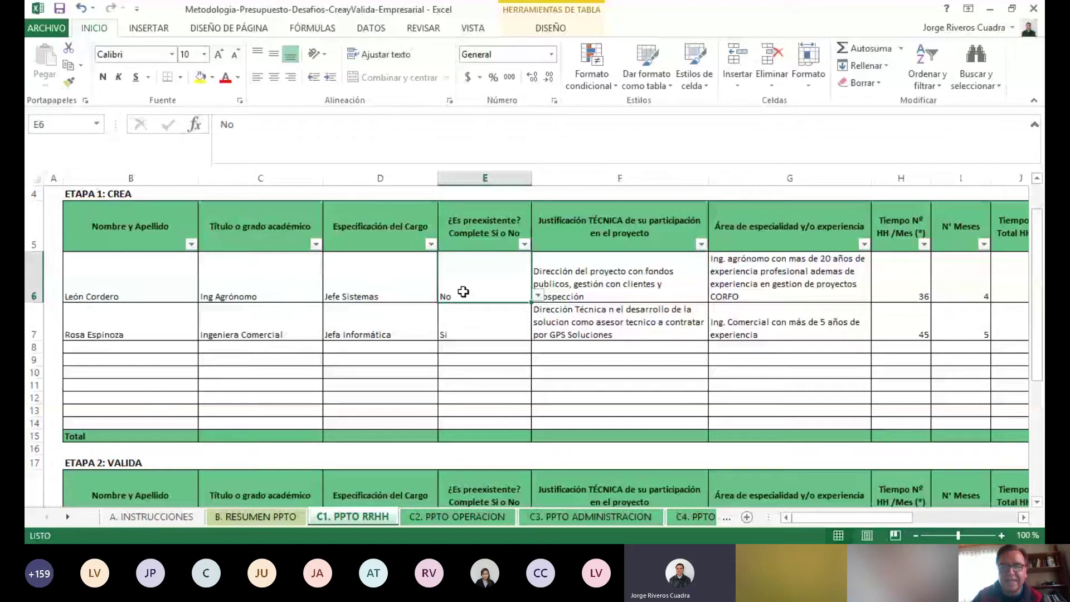
{"action": "left_click", "coordinate": [475, 329]}
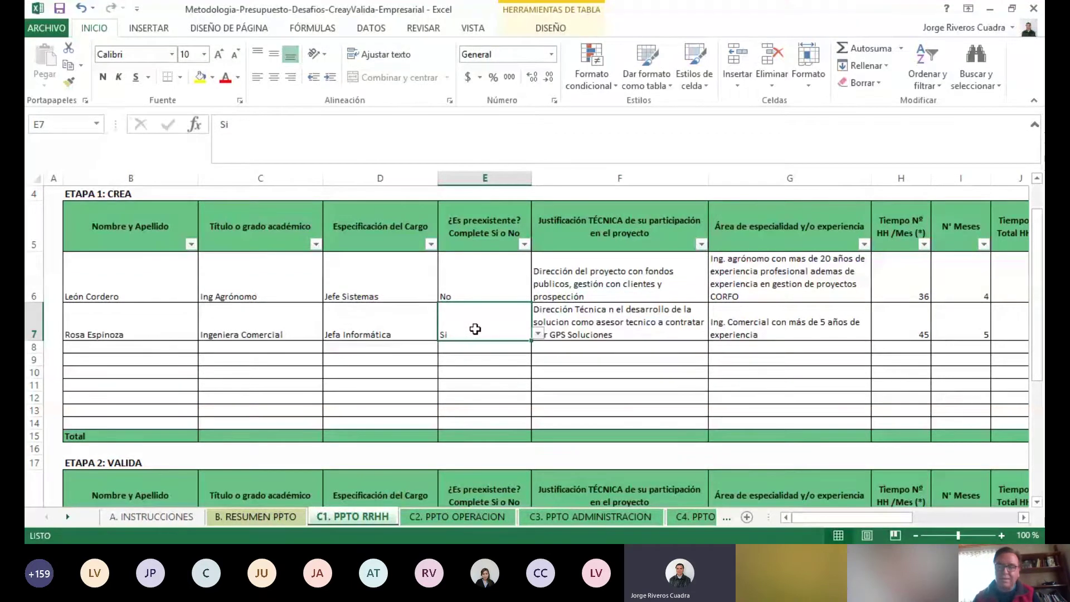
Inspect the second staff row of Etapa 1 across its experience, hours, unit cost and contribution columns through to TOTAL $.
{"action": "key", "text": "Right"}
{"action": "key", "text": "Right"}
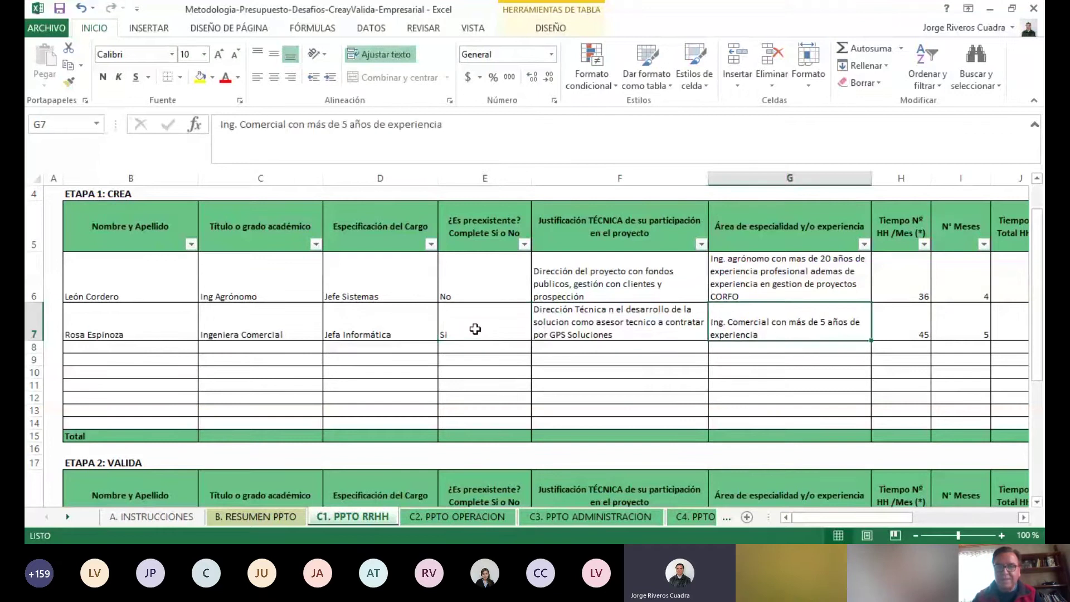
{"action": "key", "text": "Right"}
{"action": "key", "text": "Right"}
{"action": "key", "text": "Right"}
{"action": "key", "text": "Right"}
{"action": "key", "text": "Right"}
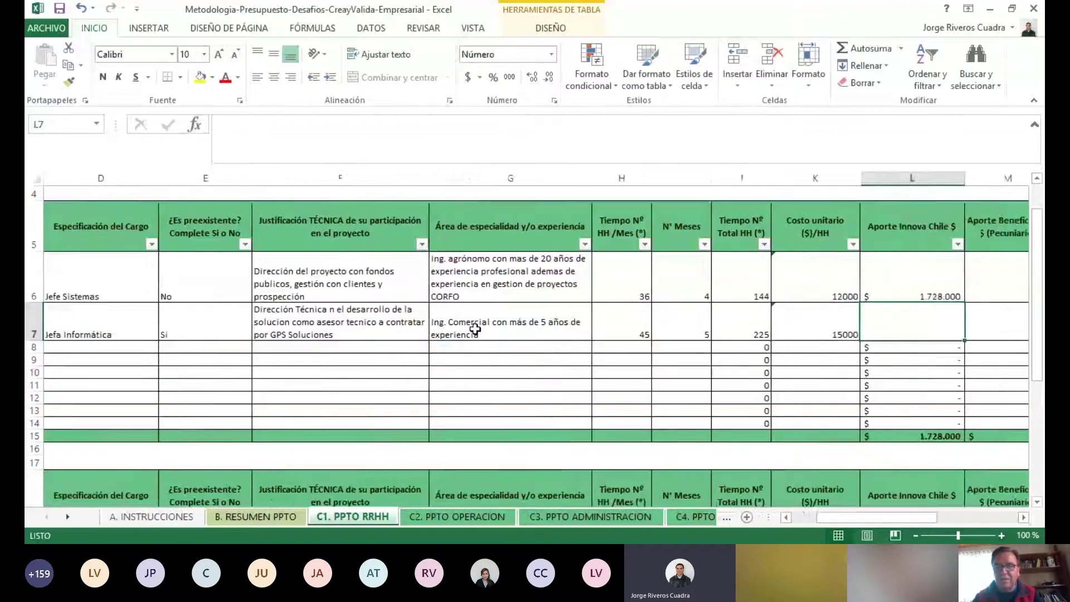
{"action": "key", "text": "Right"}
{"action": "key", "text": "Right"}
{"action": "key", "text": "Right"}
{"action": "key", "text": "Right"}
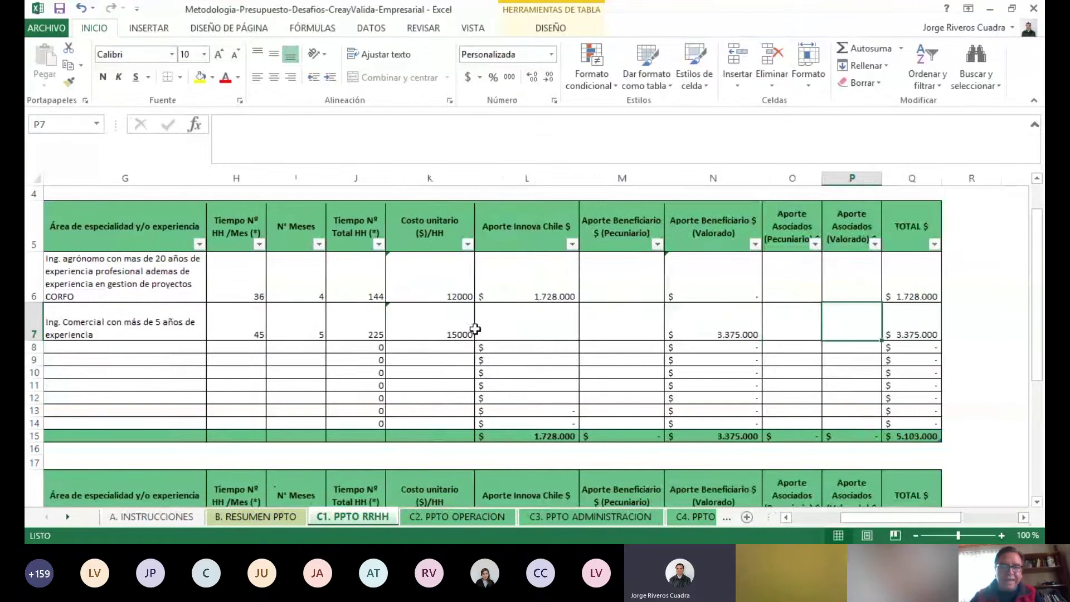
{"action": "key", "text": "Right"}
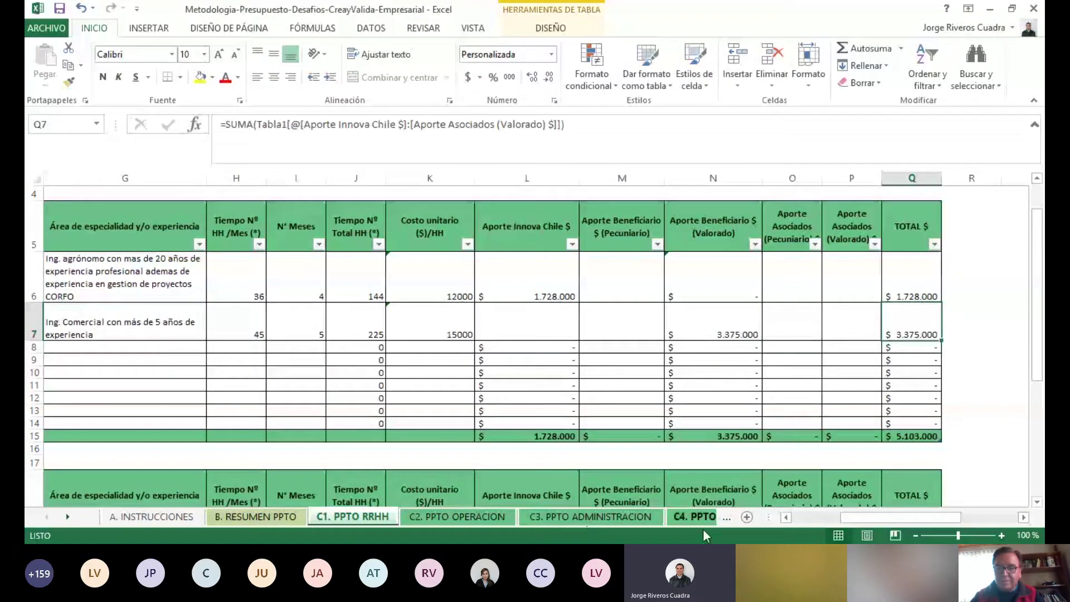
{"action": "left_click", "coordinate": [788, 518]}
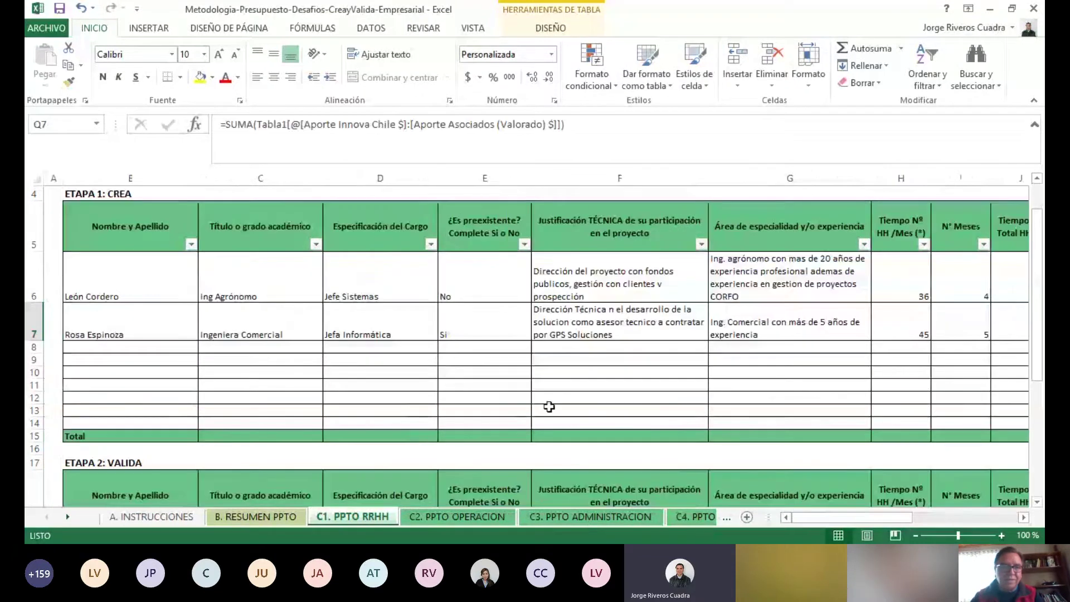
Compare the ETAPA 1: CREA and ETAPA 2: VALIDA staff tables on the human resources budget sheet.
{"action": "left_click", "coordinate": [104, 193]}
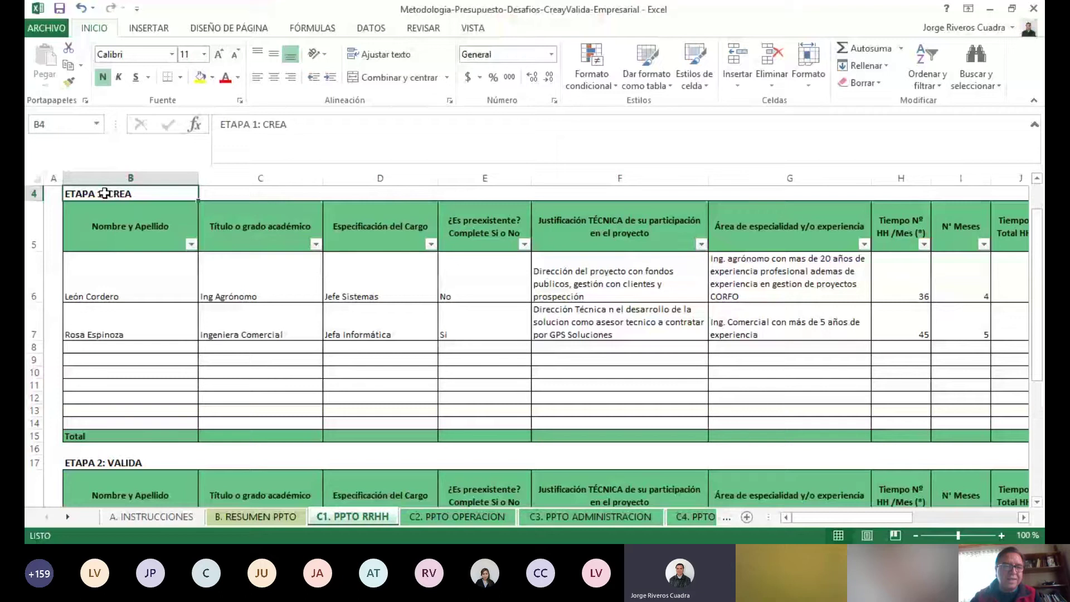
{"action": "left_click", "coordinate": [92, 462]}
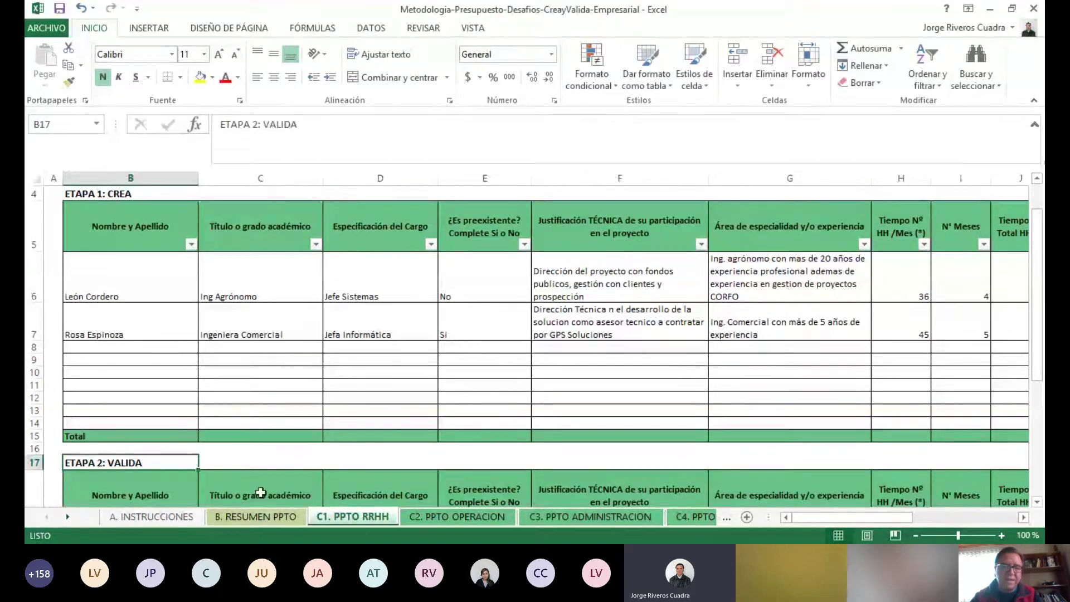
{"action": "scroll", "coordinate": [260, 493], "scroll_direction": "down", "scroll_amount": 2}
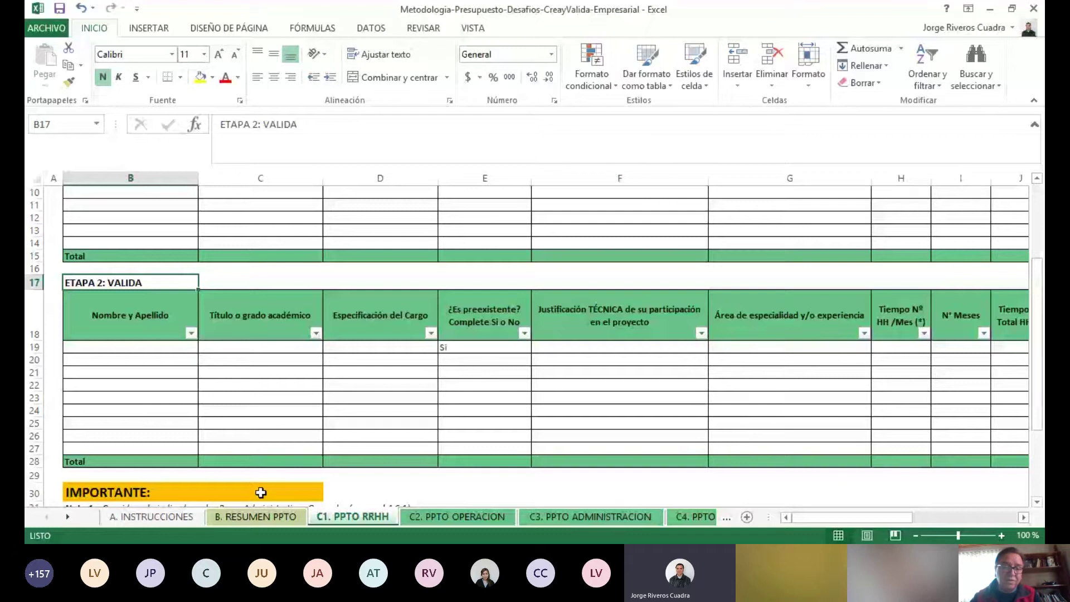
{"action": "scroll", "coordinate": [260, 493], "scroll_direction": "up", "scroll_amount": 1}
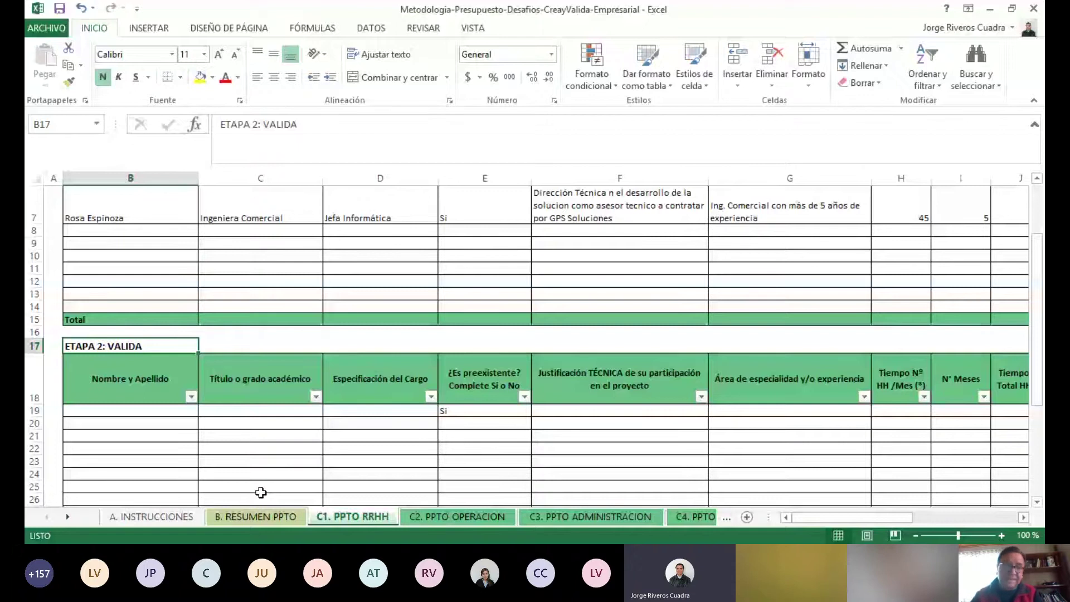
Enter Salitre as the first Etapa 1 item on the C2. PPTO OPERACION sheet, with quantity 100 and unit cost 500.
{"action": "key", "text": "ctrl+Page_Down"}
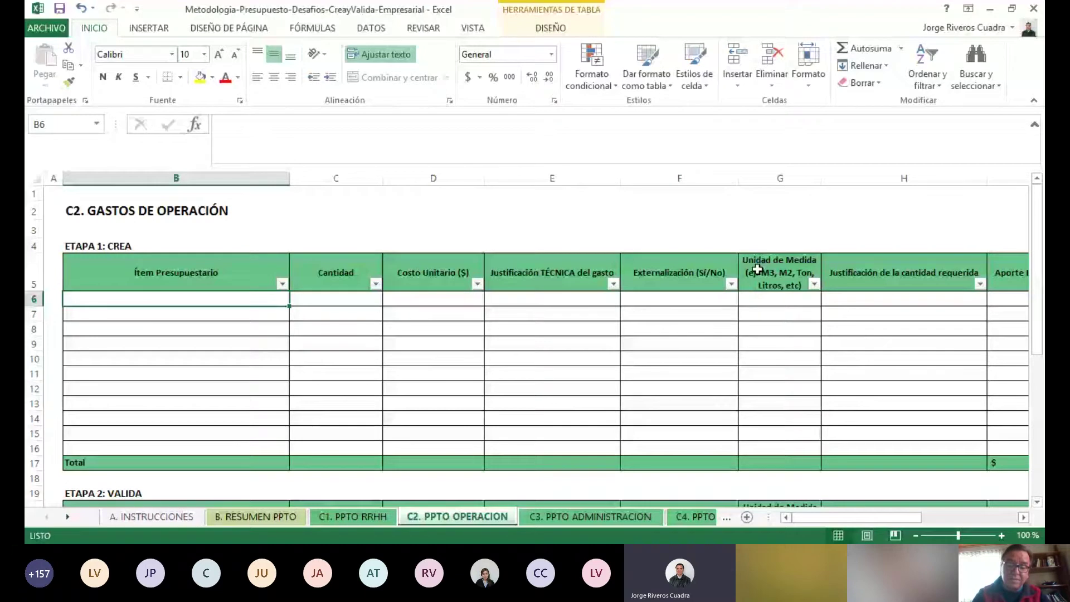
{"action": "type", "text": "Salitre"}
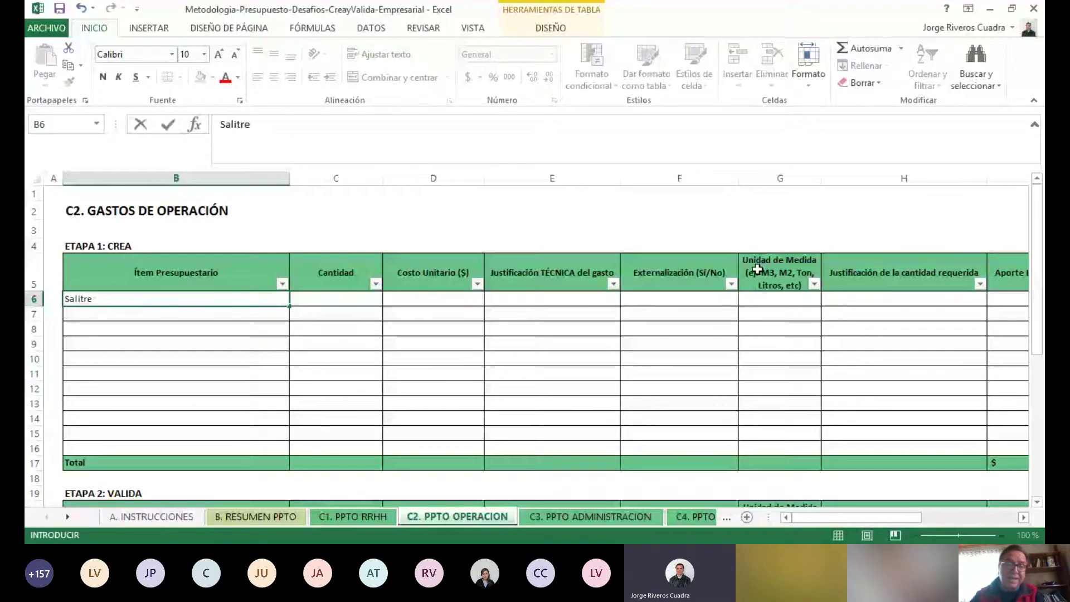
{"action": "key", "text": "Tab"}
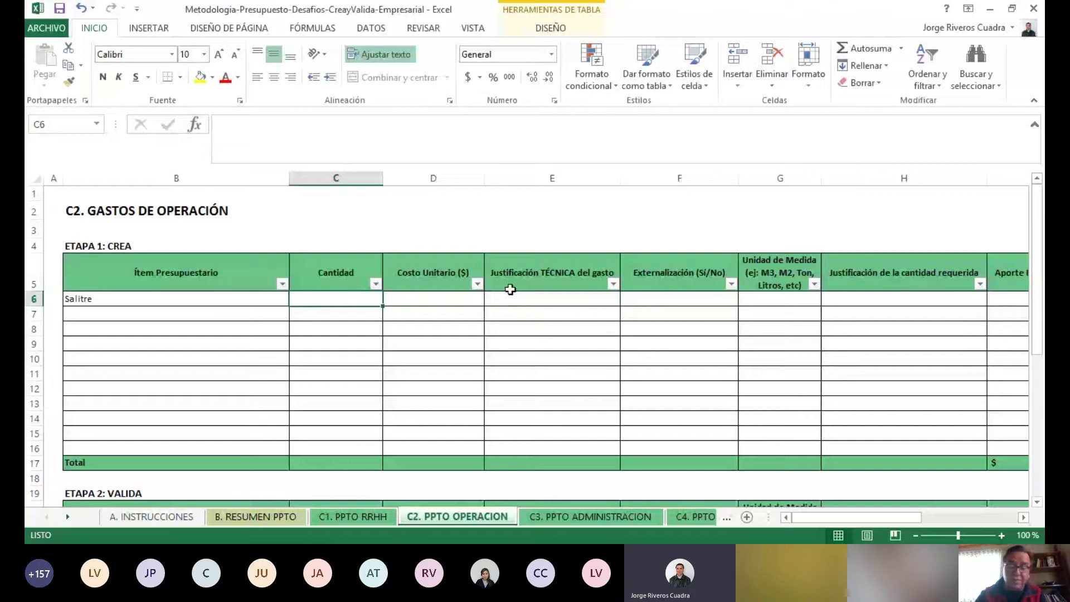
{"action": "type", "text": "100"}
{"action": "key", "text": "Tab"}
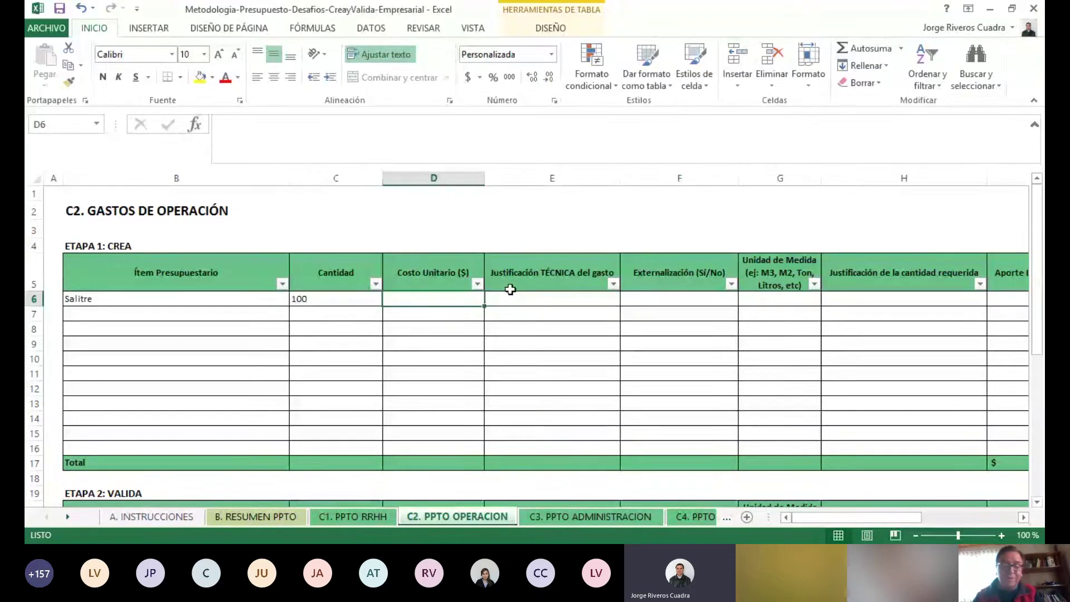
{"action": "type", "text": "500"}
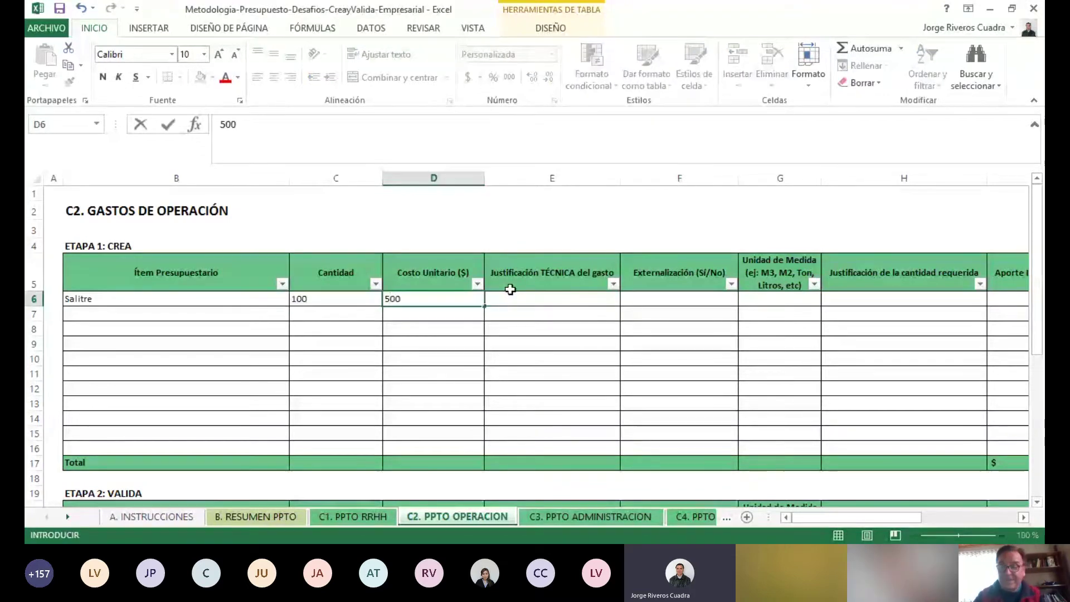
{"action": "key", "text": "Tab"}
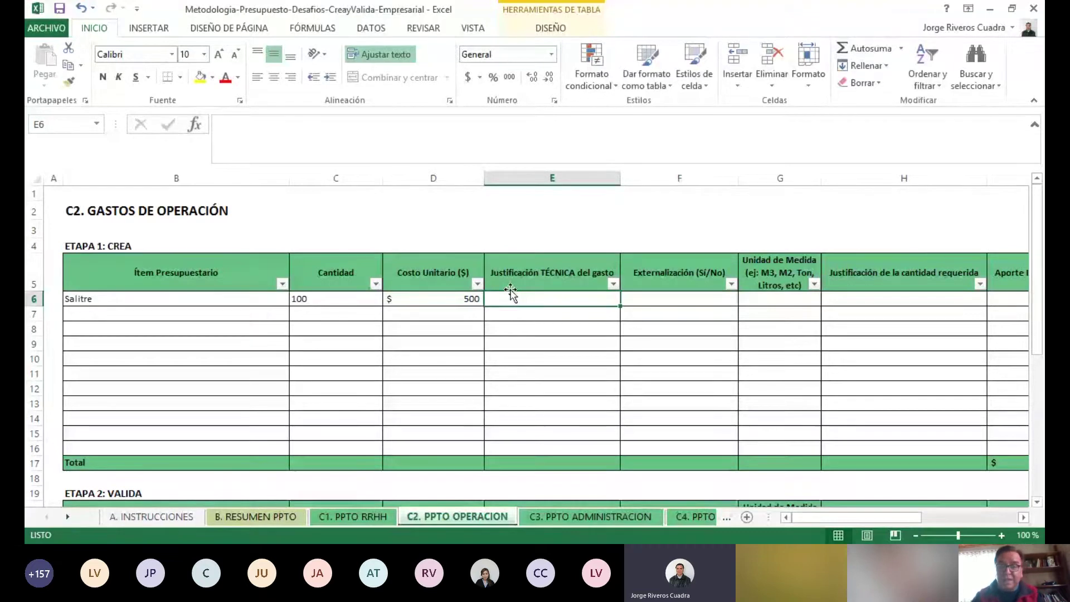
{"action": "left_click", "coordinate": [657, 299]}
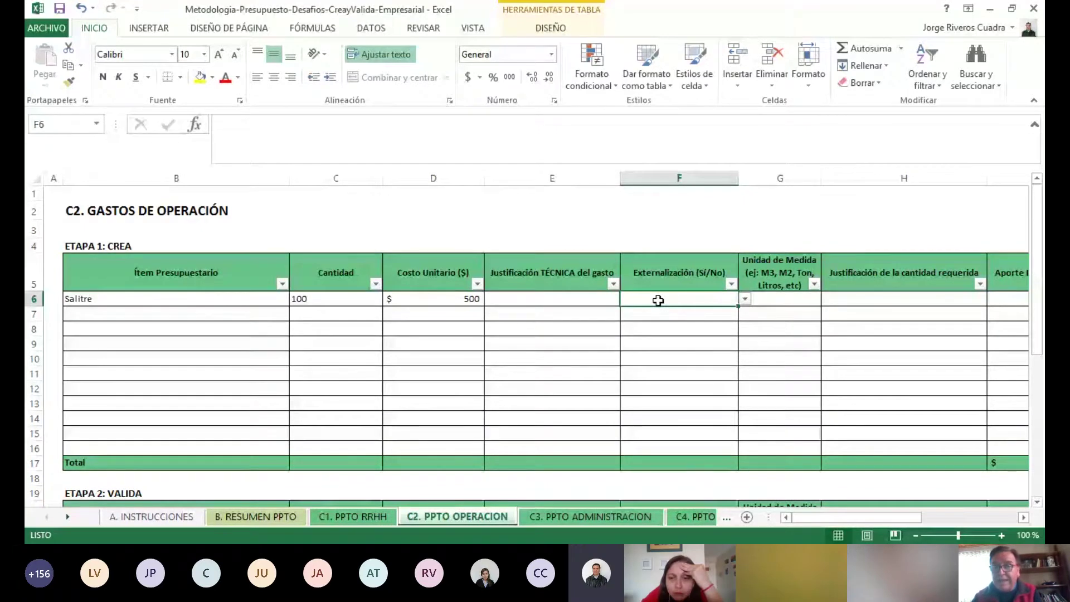
{"action": "key", "text": "Tab"}
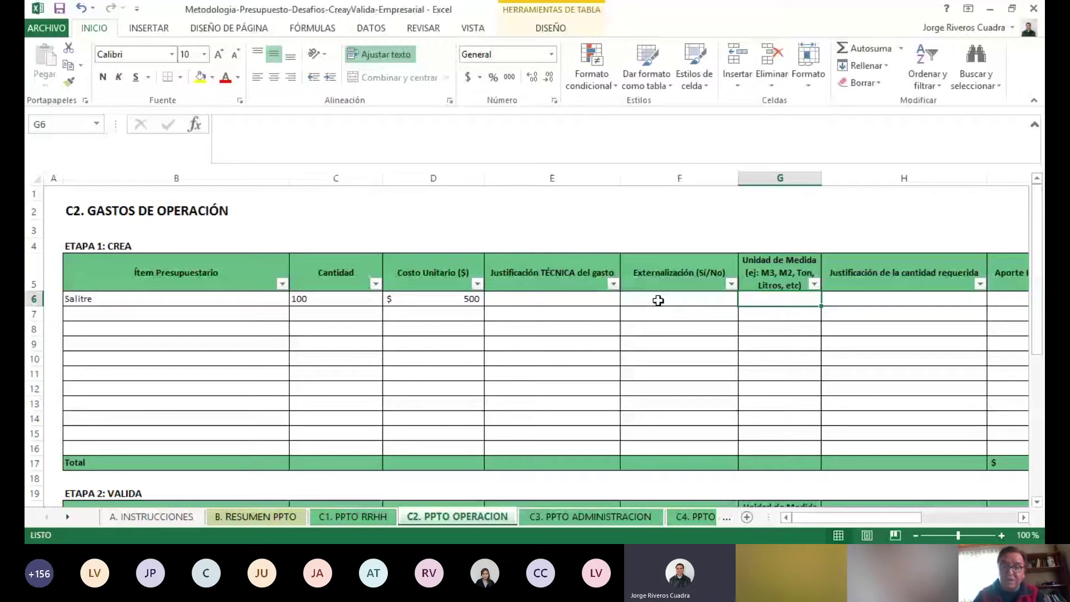
Review the administration expenses, investment expenses and D. PT Y PPTO POR ACTIVIDADES sheets in turn.
{"action": "key", "text": "ctrl+Page_Down"}
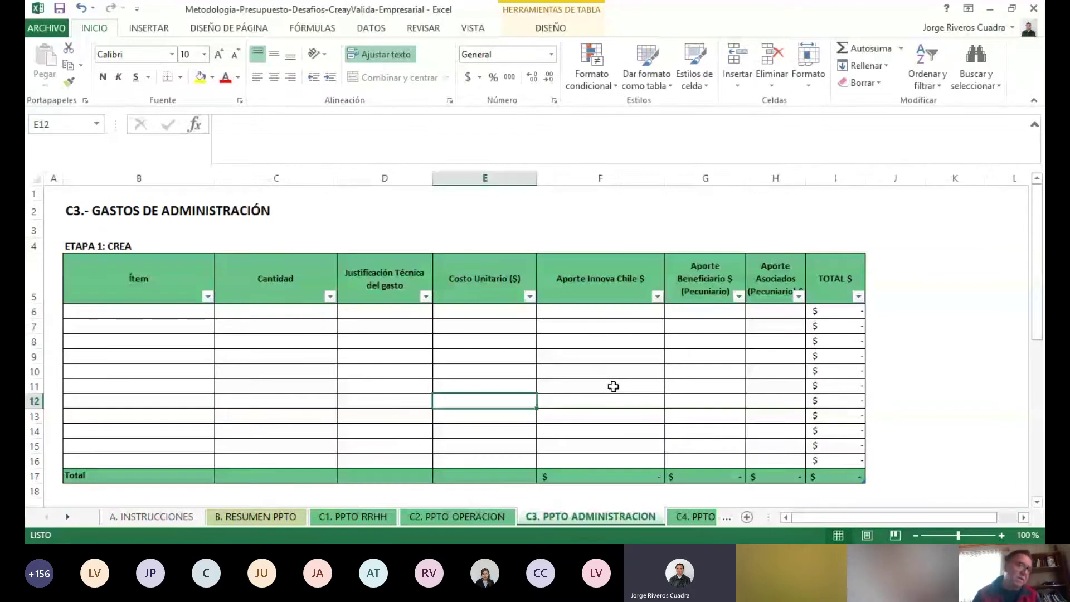
{"action": "key", "text": "Home"}
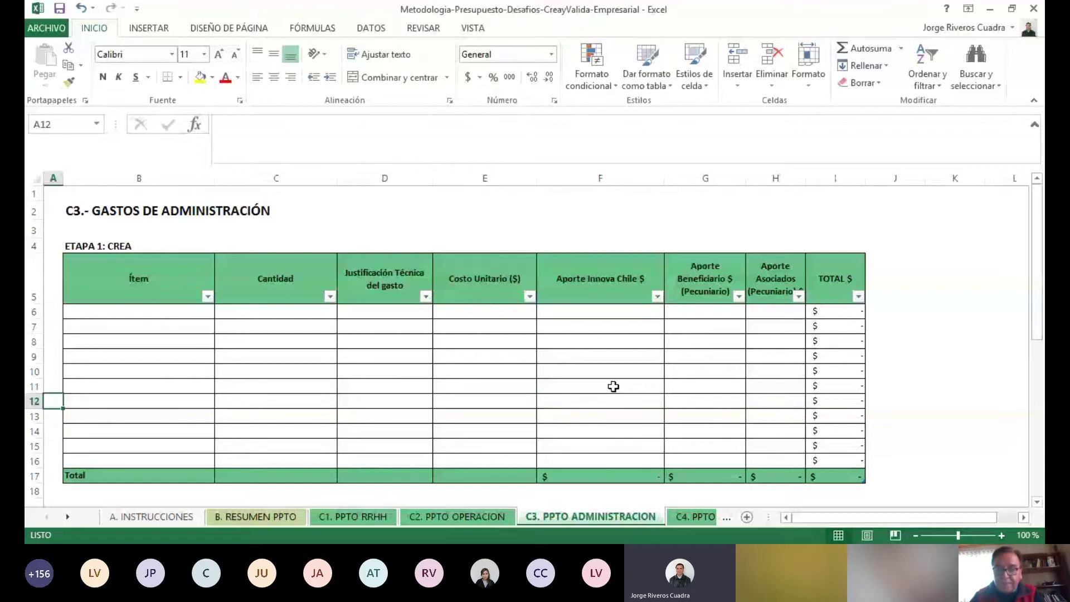
{"action": "left_click", "coordinate": [686, 517]}
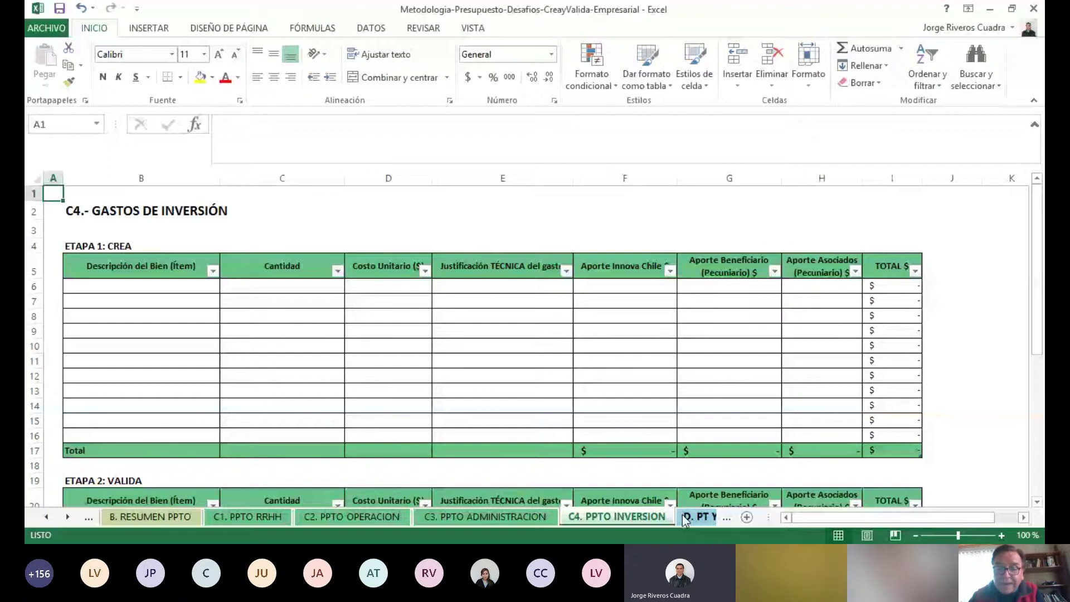
{"action": "left_click", "coordinate": [685, 518]}
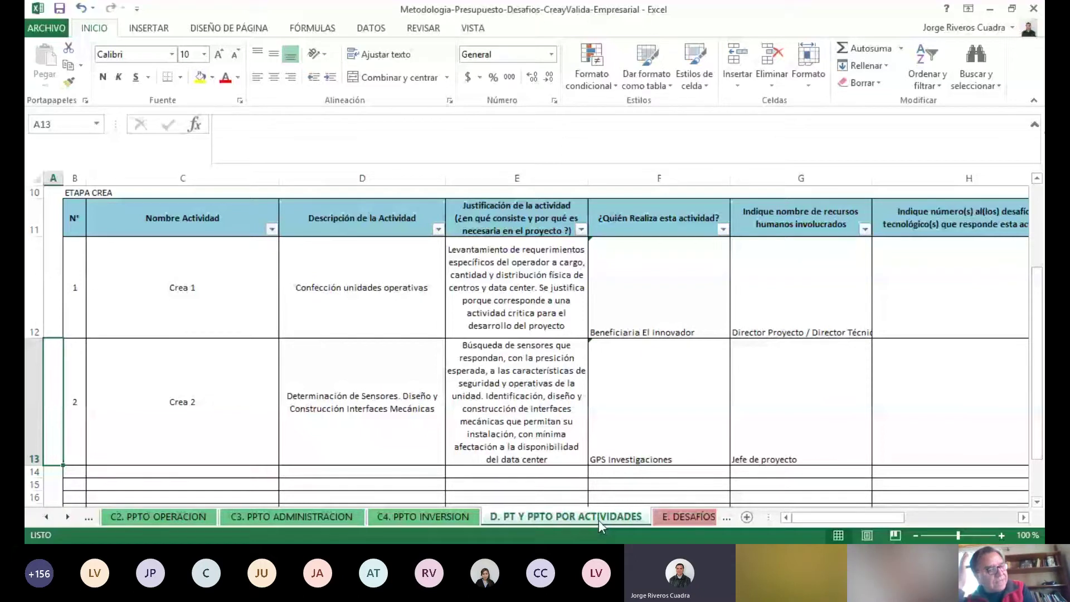
Examine the first challenge on the E. DESAFÍOS TECNOLÓGICOS sheet: its identification, why it is a challenge, and the supporting arguments.
{"action": "left_click", "coordinate": [680, 517]}
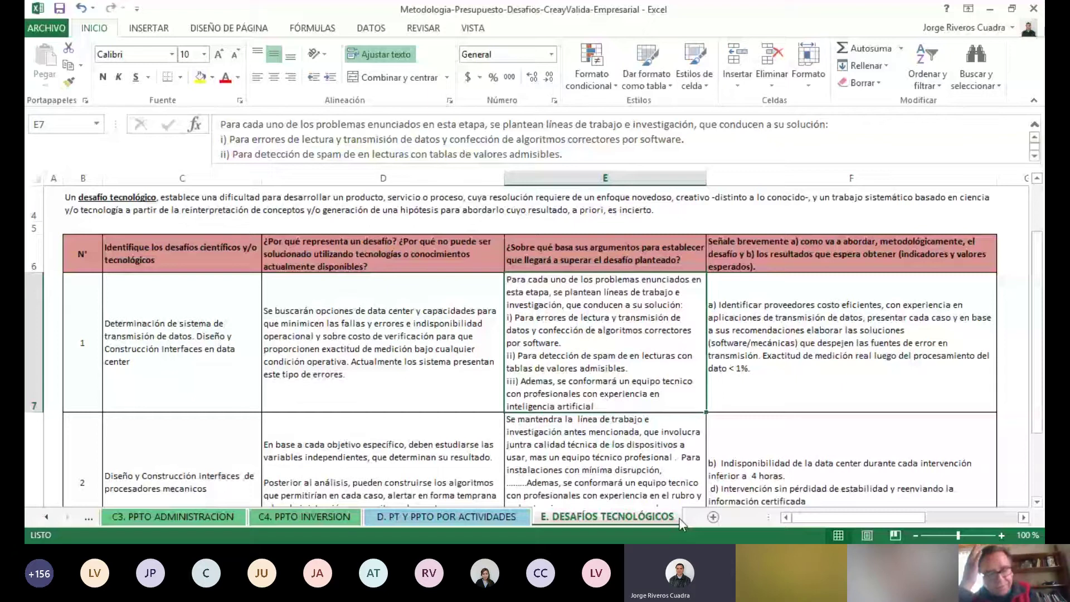
{"action": "scroll", "coordinate": [209, 363], "scroll_direction": "up", "scroll_amount": 1}
{"action": "left_click", "coordinate": [209, 363]}
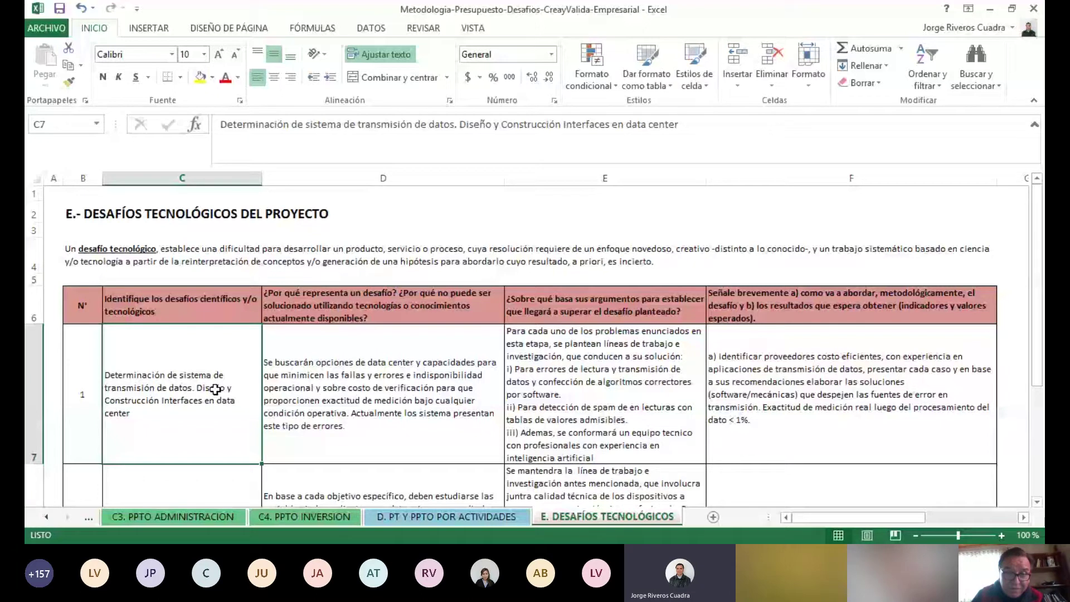
{"action": "left_click", "coordinate": [340, 368]}
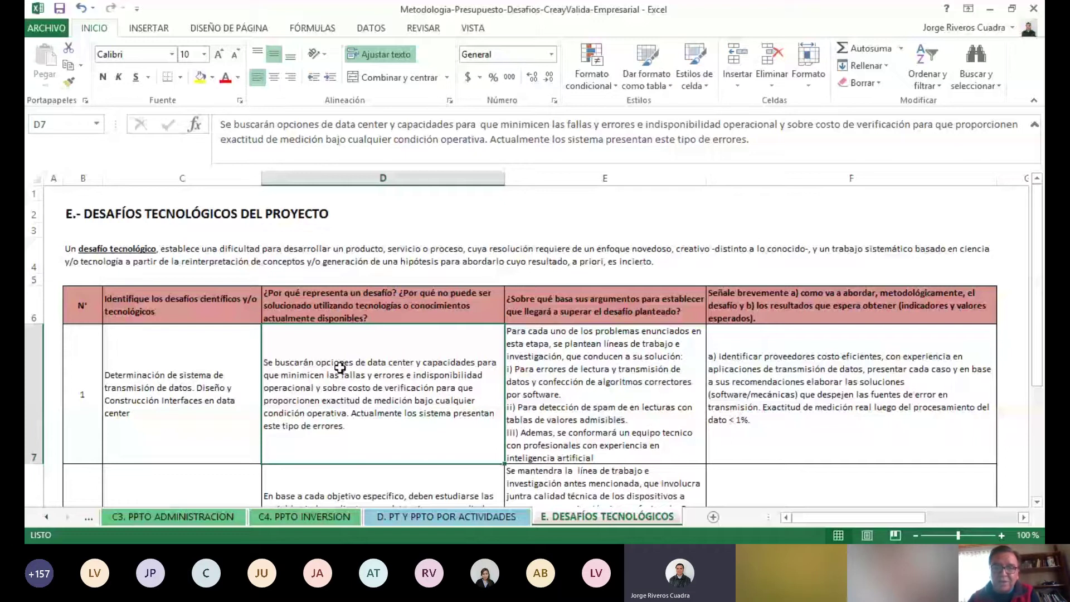
{"action": "left_click", "coordinate": [571, 391]}
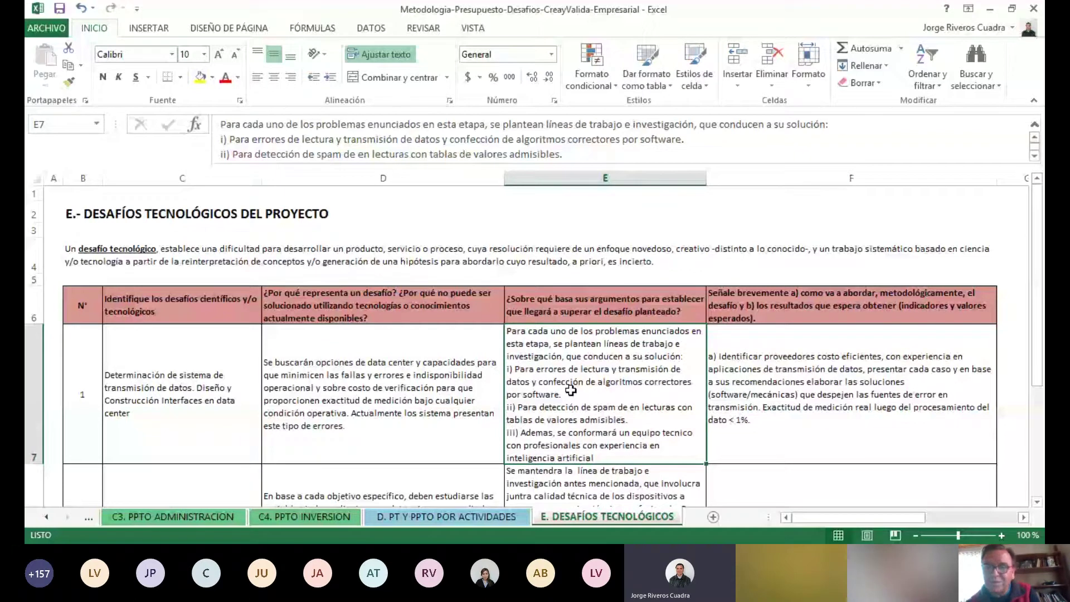
Examine how the first technological challenge is approached and its expected results, then highlight its whole row from number to results.
{"action": "left_click", "coordinate": [770, 392]}
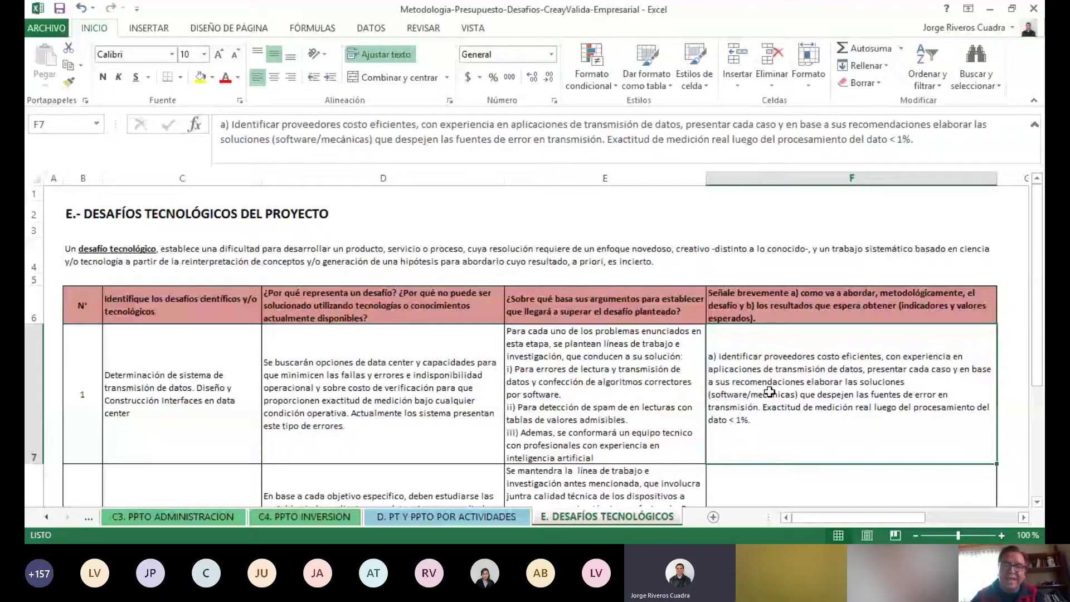
{"action": "left_click_drag", "start_coordinate": [82, 394], "coordinate": [766, 402]}
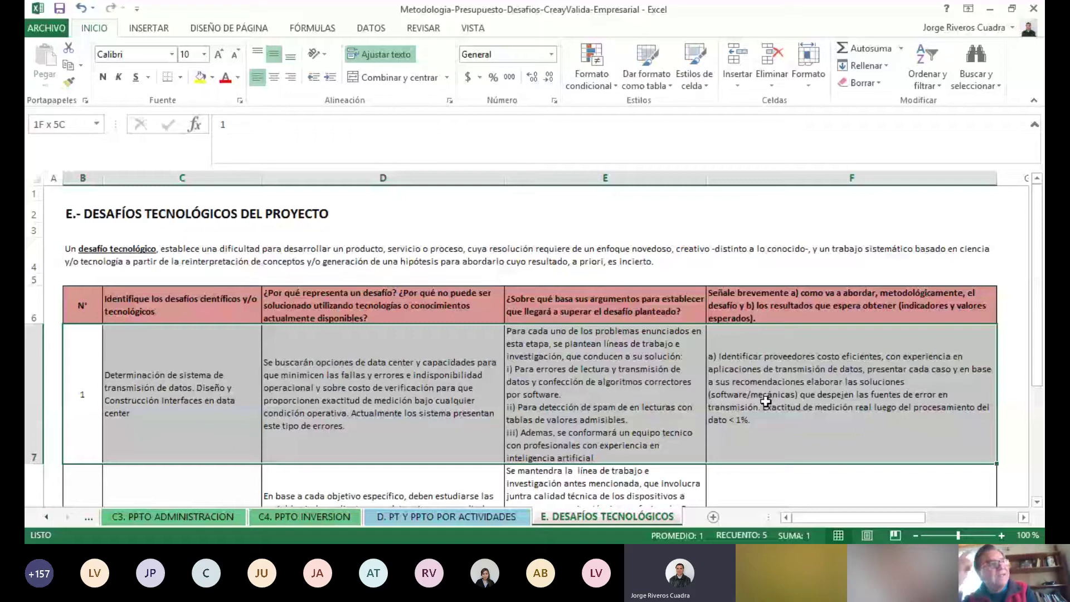
{"action": "left_click_drag", "start_coordinate": [766, 402], "coordinate": [766, 402]}
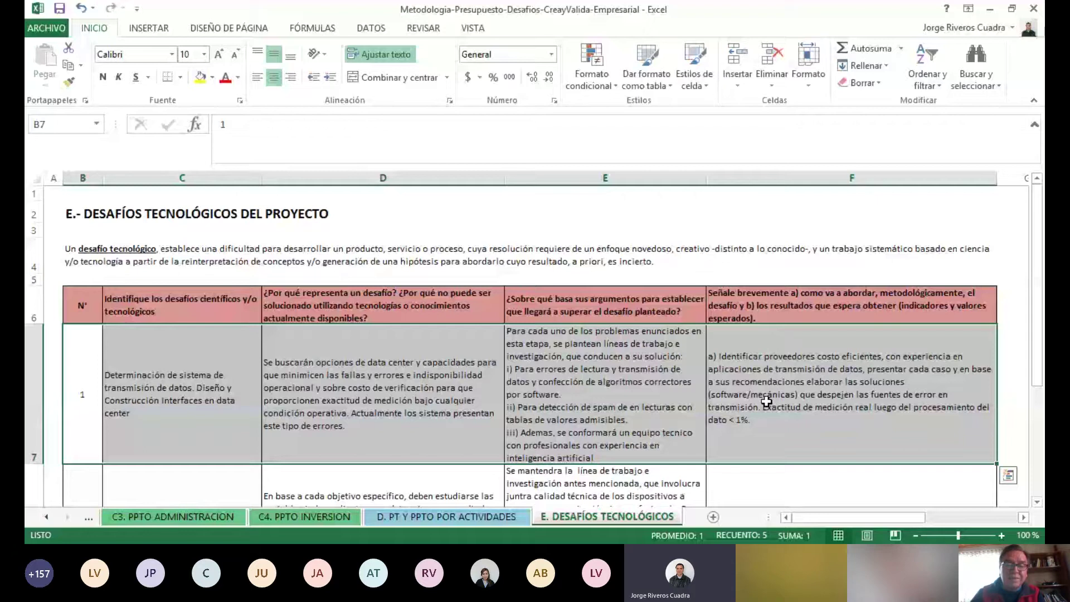
Review the Crea 1 activity on the D. PT Y PPTO POR ACTIVIDADES sheet, from its description and budget to the related challenge number.
{"action": "key", "text": "ctrl+Page_Up"}
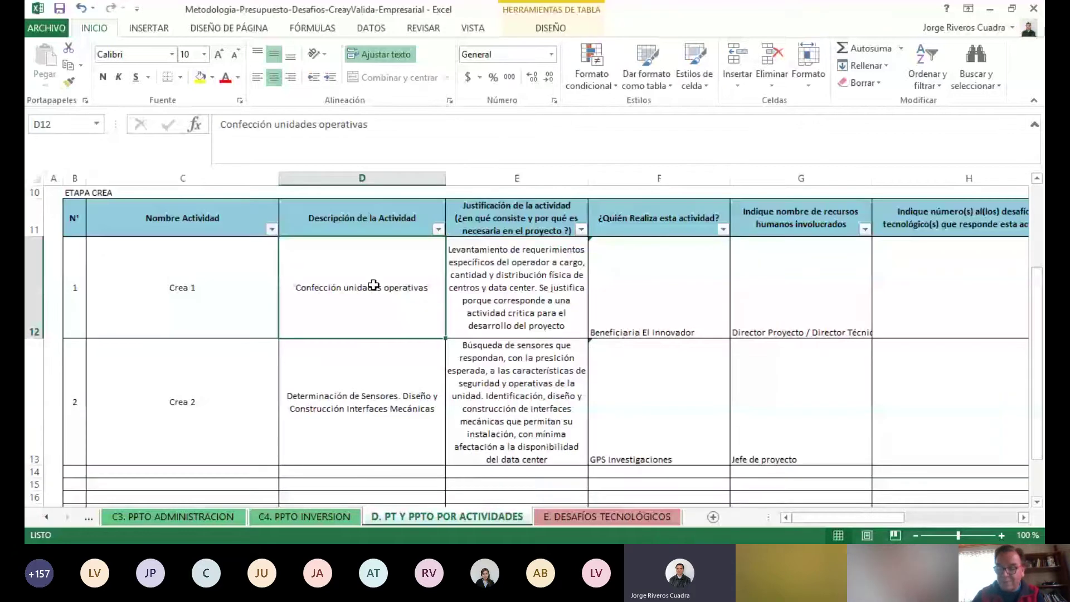
{"action": "key", "text": "Right"}
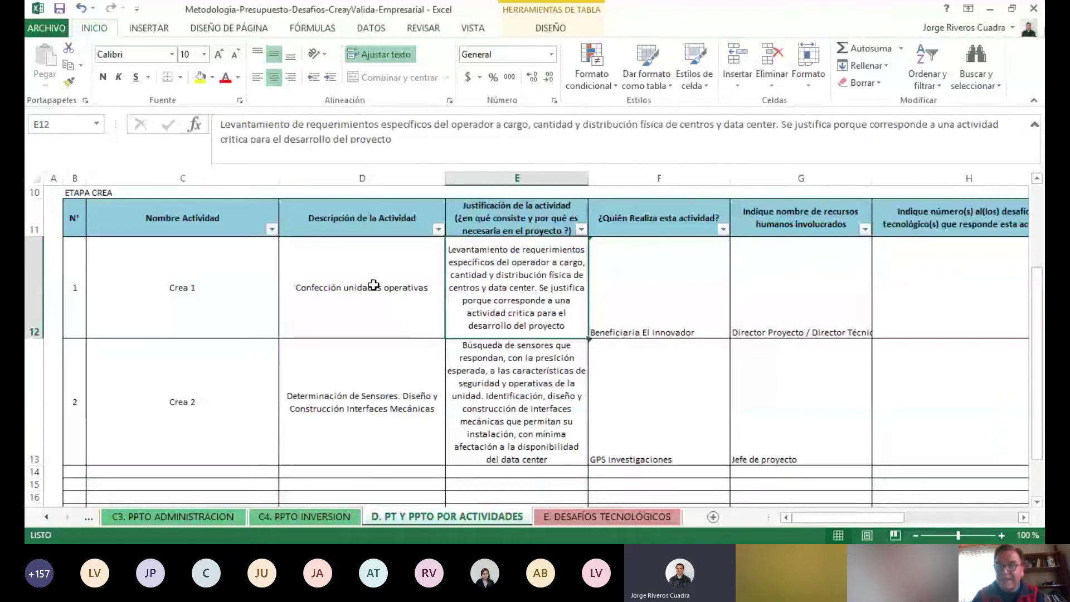
{"action": "key", "text": "ctrl+Right"}
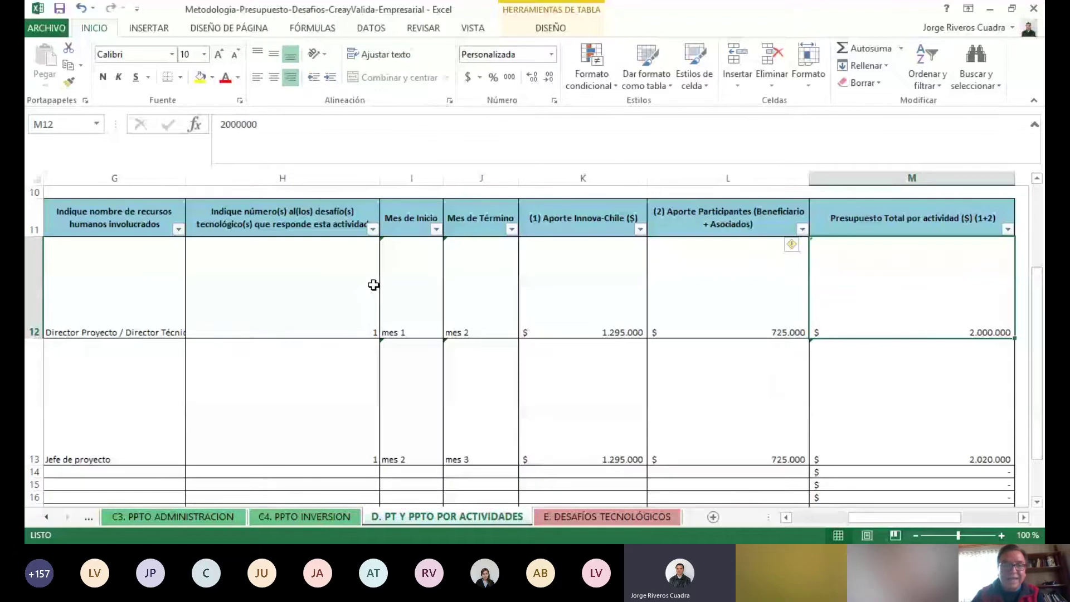
{"action": "key", "text": "ctrl+Left"}
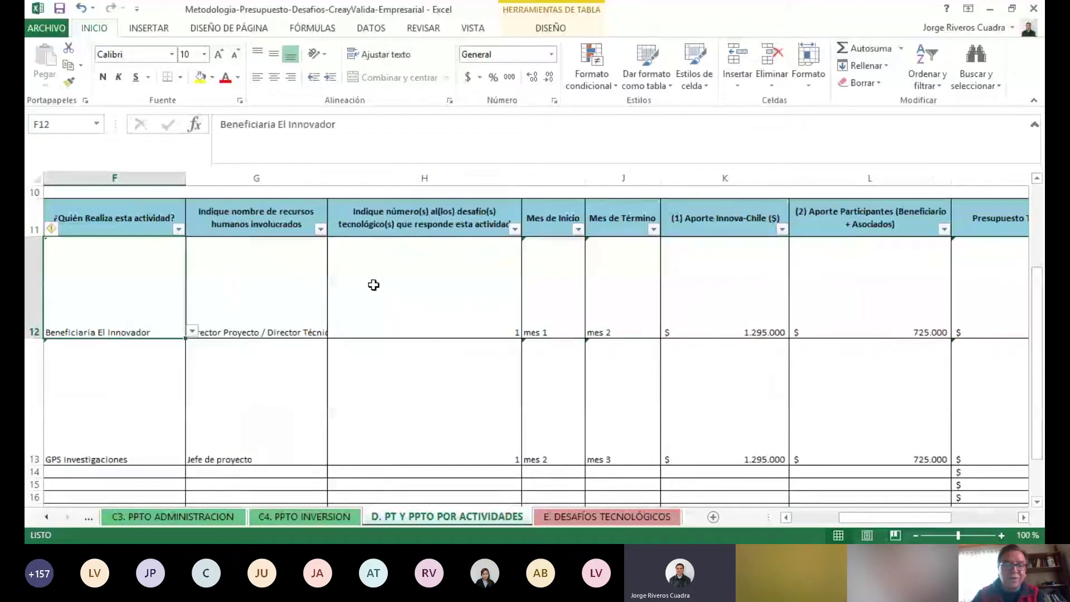
{"action": "key", "text": "Left"}
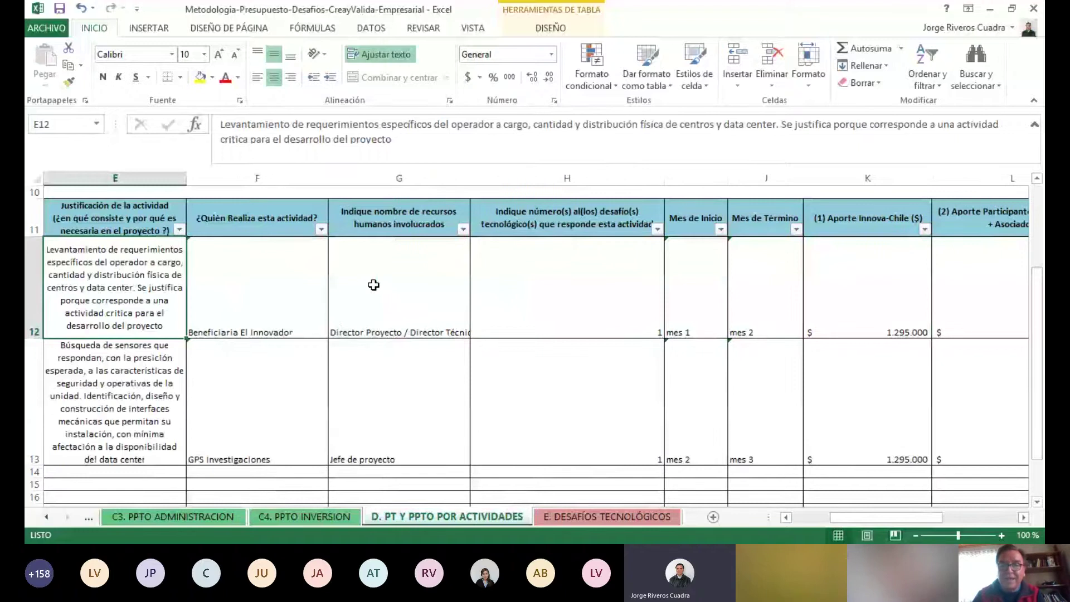
{"action": "key", "text": "Right"}
{"action": "key", "text": "Right"}
{"action": "key", "text": "Right"}
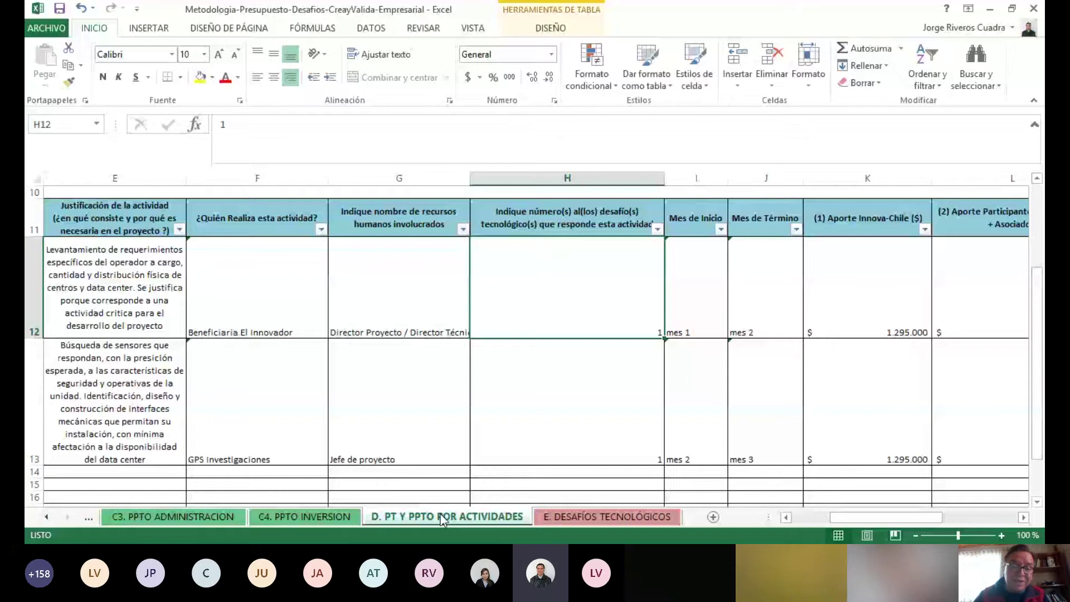
Look back through the investment, administration and human resources budget sheets and the activities sheet.
{"action": "left_click", "coordinate": [304, 517]}
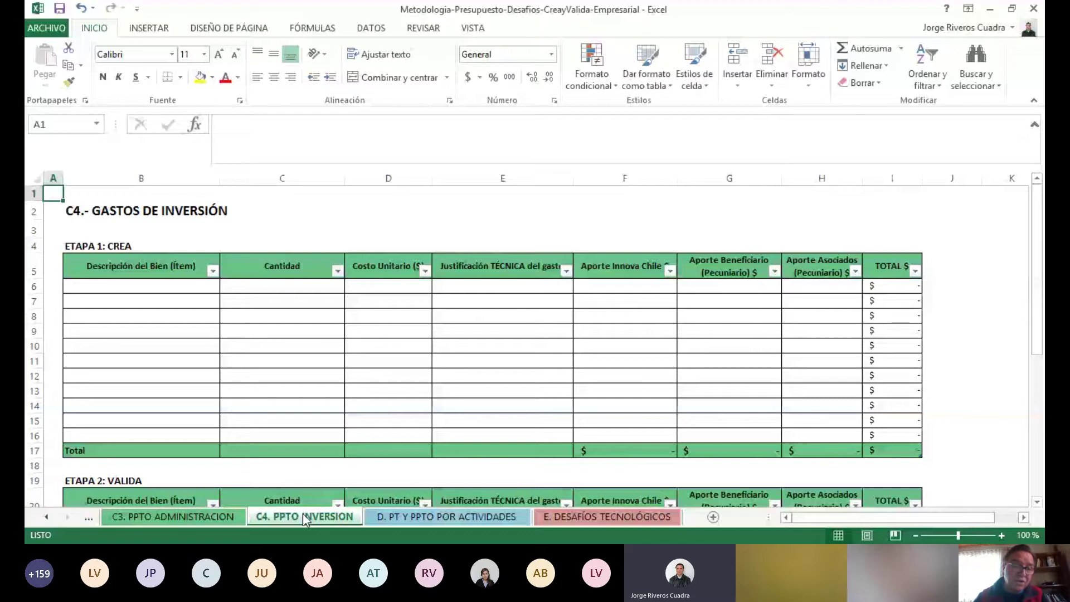
{"action": "left_click", "coordinate": [149, 519]}
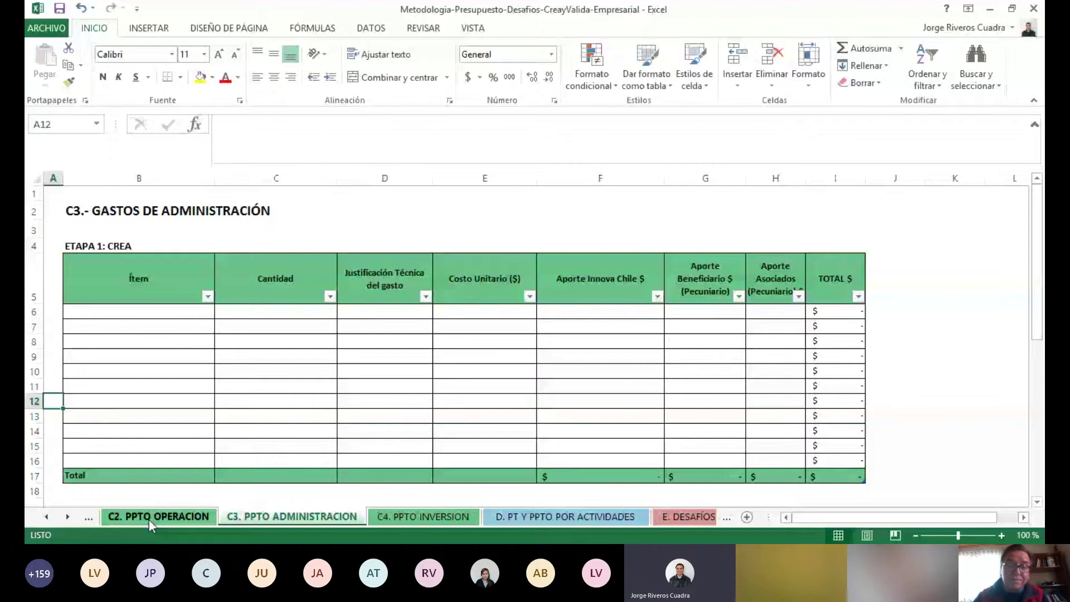
{"action": "left_click", "coordinate": [256, 517]}
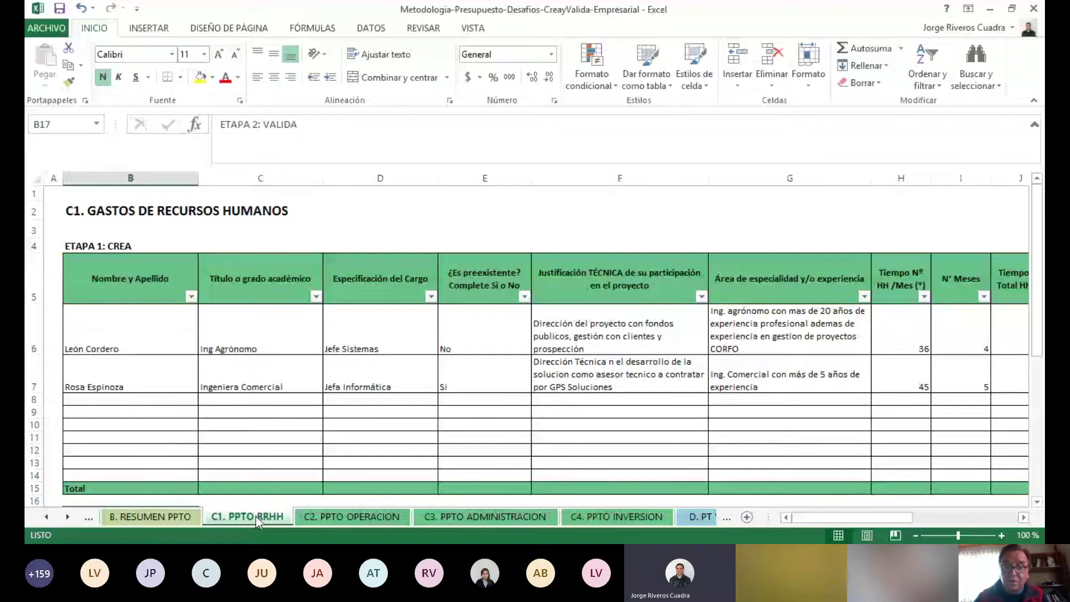
{"action": "left_click", "coordinate": [616, 517]}
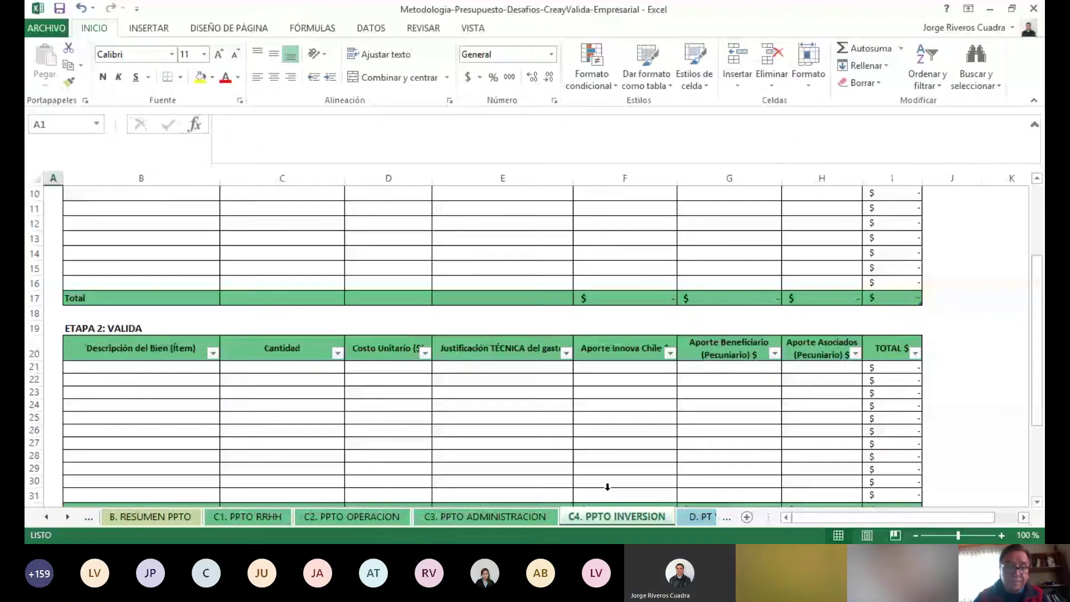
{"action": "left_click", "coordinate": [698, 517]}
Check the coherence verifier between the item budget and the activity budget on the B. RESUMEN PPTO sheet.
{"action": "left_click", "coordinate": [48, 517]}
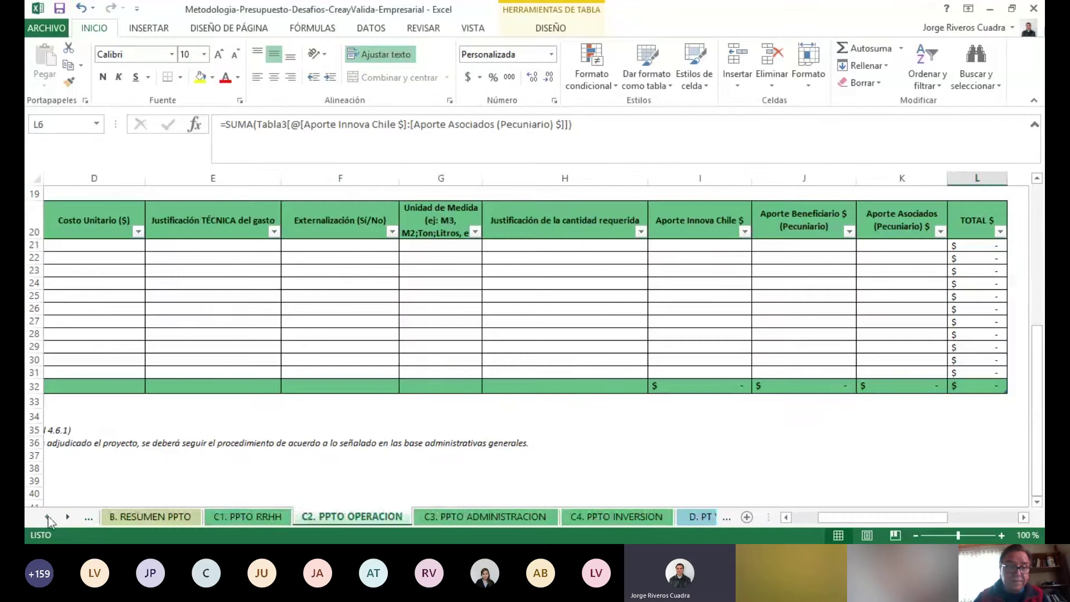
{"action": "left_click", "coordinate": [151, 516]}
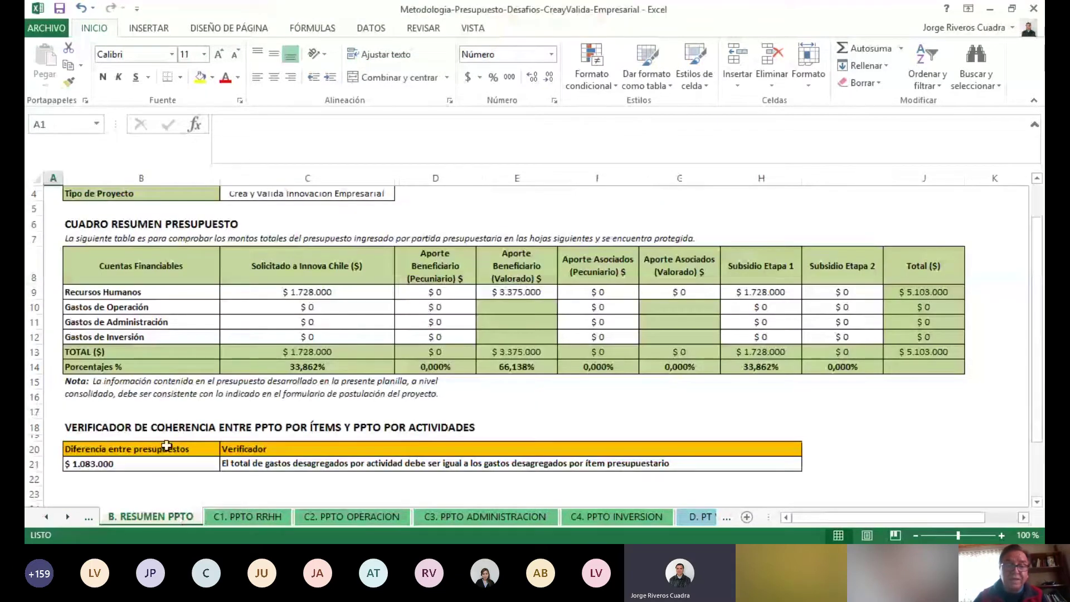
{"action": "left_click_drag", "start_coordinate": [168, 428], "coordinate": [470, 427]}
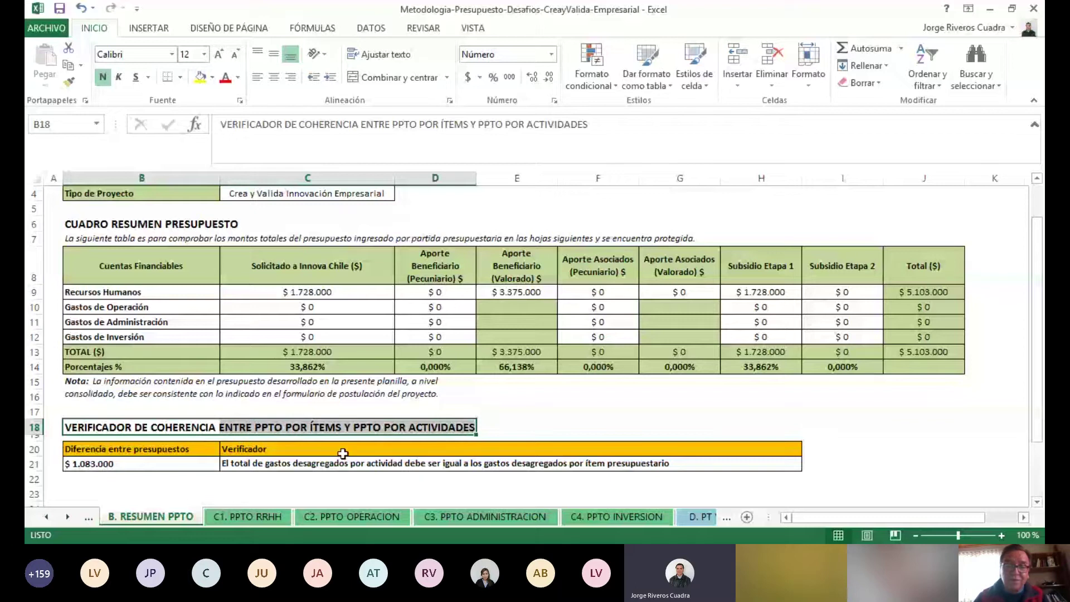
Go through the C1 to C4 budget sheets, then compare D. PT Y PPTO POR ACTIVIDADES with E. DESAFÍOS TECNOLÓGICOS.
{"action": "left_click", "coordinate": [259, 517]}
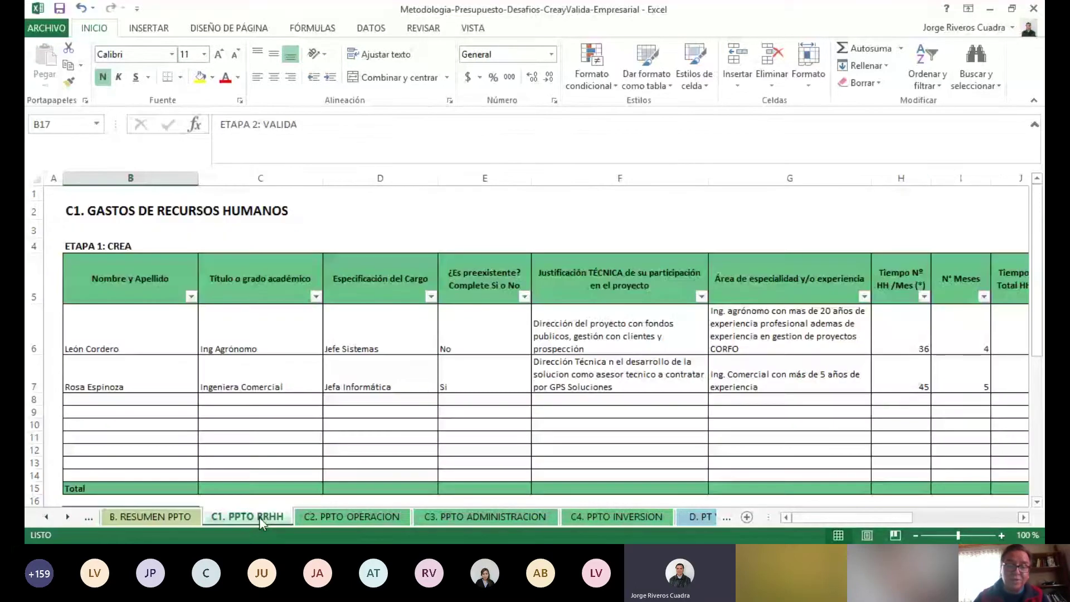
{"action": "left_click", "coordinate": [485, 516]}
{"action": "left_click", "coordinate": [603, 515]}
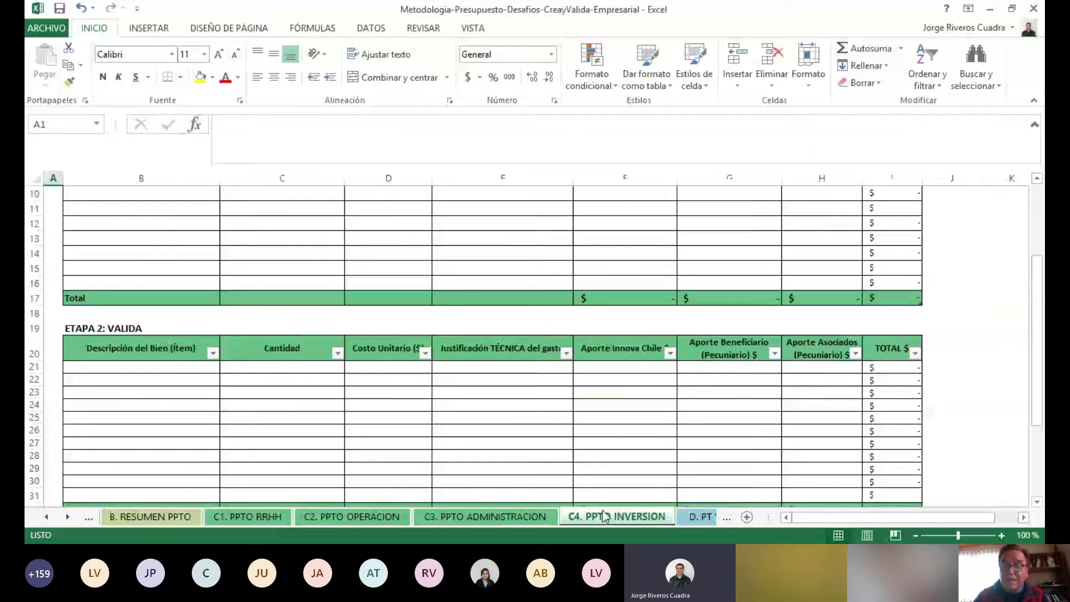
{"action": "left_click", "coordinate": [691, 516]}
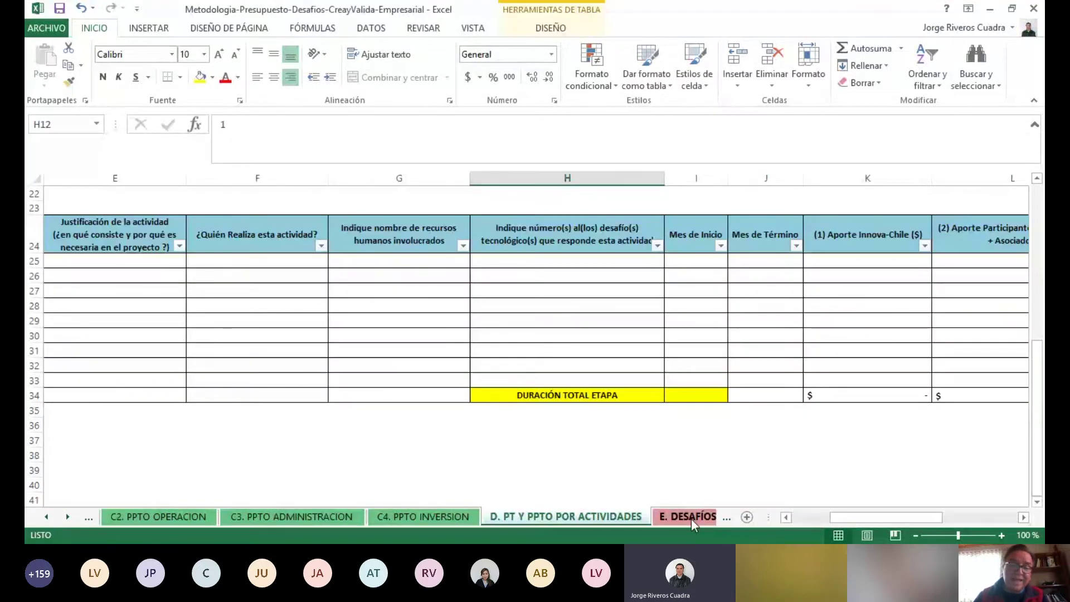
{"action": "left_click", "coordinate": [691, 519]}
{"action": "left_click", "coordinate": [489, 519]}
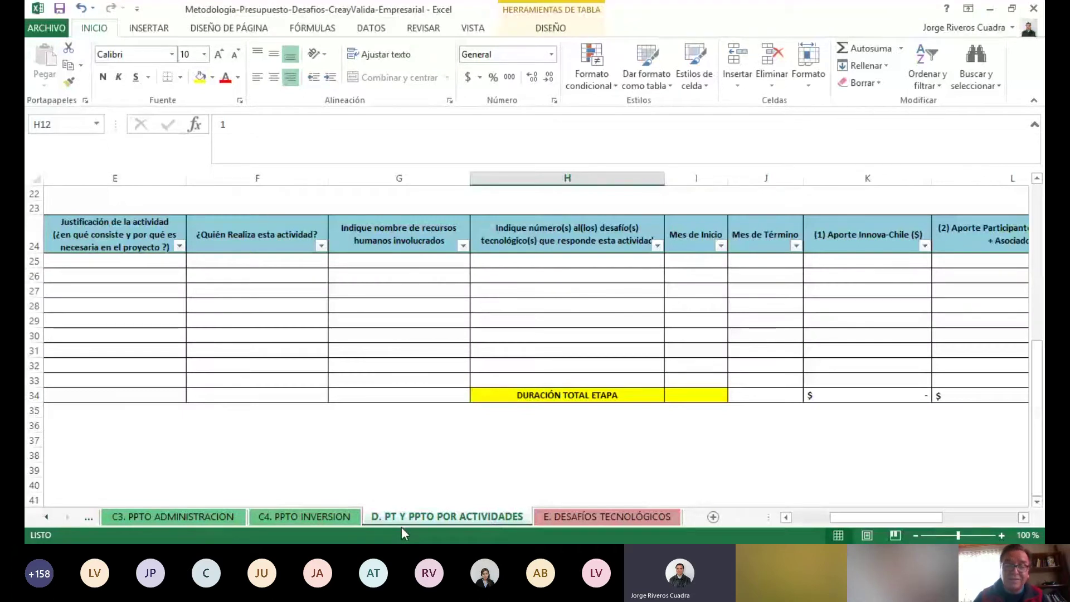
{"action": "key", "text": "ctrl+Page_Down"}
{"action": "left_click", "coordinate": [471, 518]}
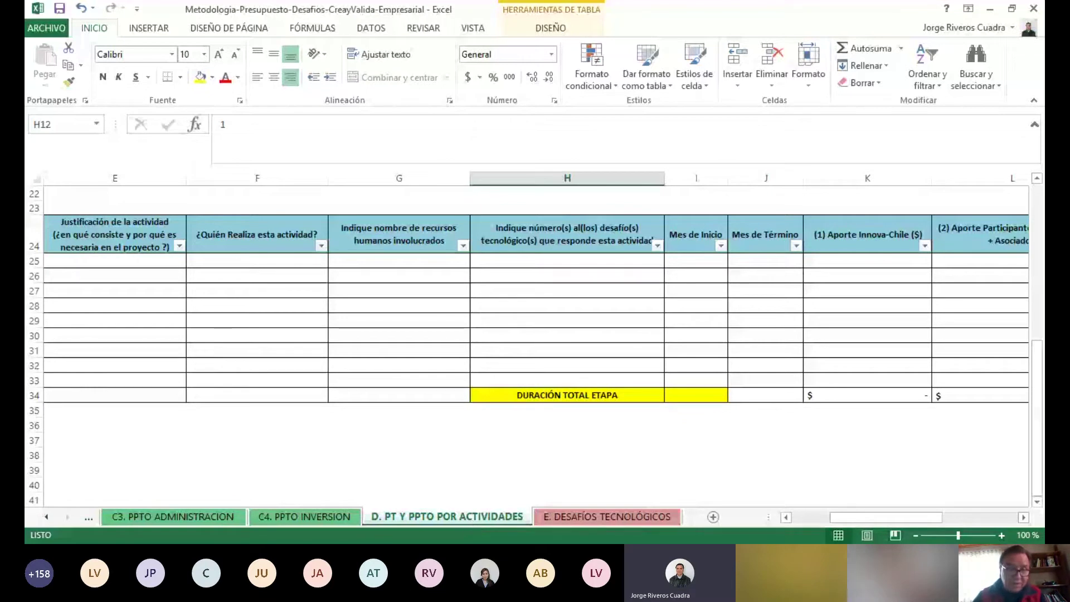
Revisit the A. INSTRUCCIONES sheet, followed by C4. PPTO INVERSION and D. PT Y PPTO POR ACTIVIDADES.
{"action": "left_click", "coordinate": [47, 517], "text": "ctrl"}
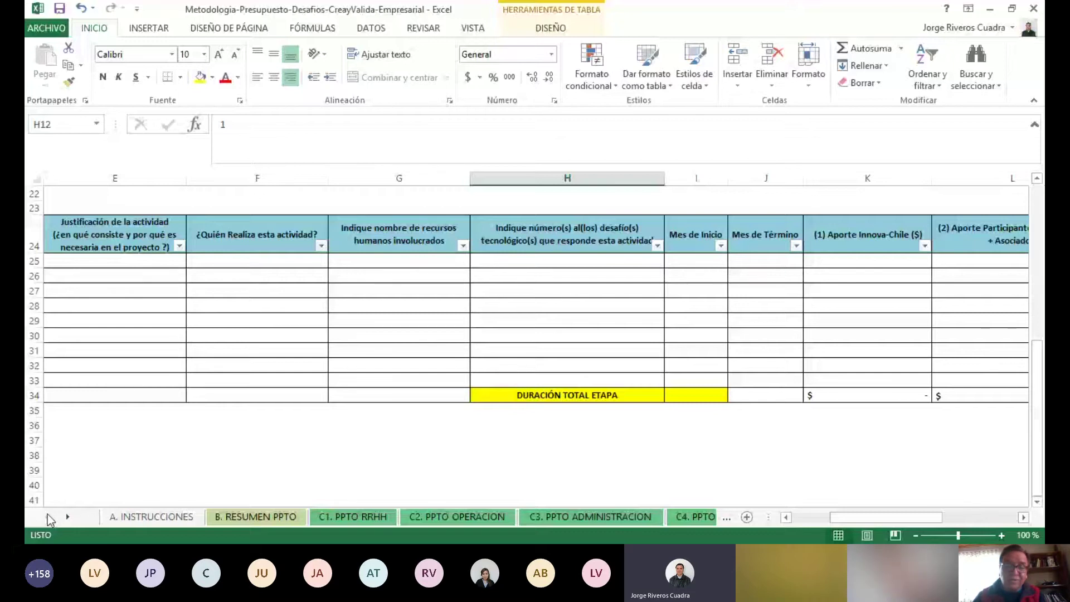
{"action": "left_click", "coordinate": [154, 517]}
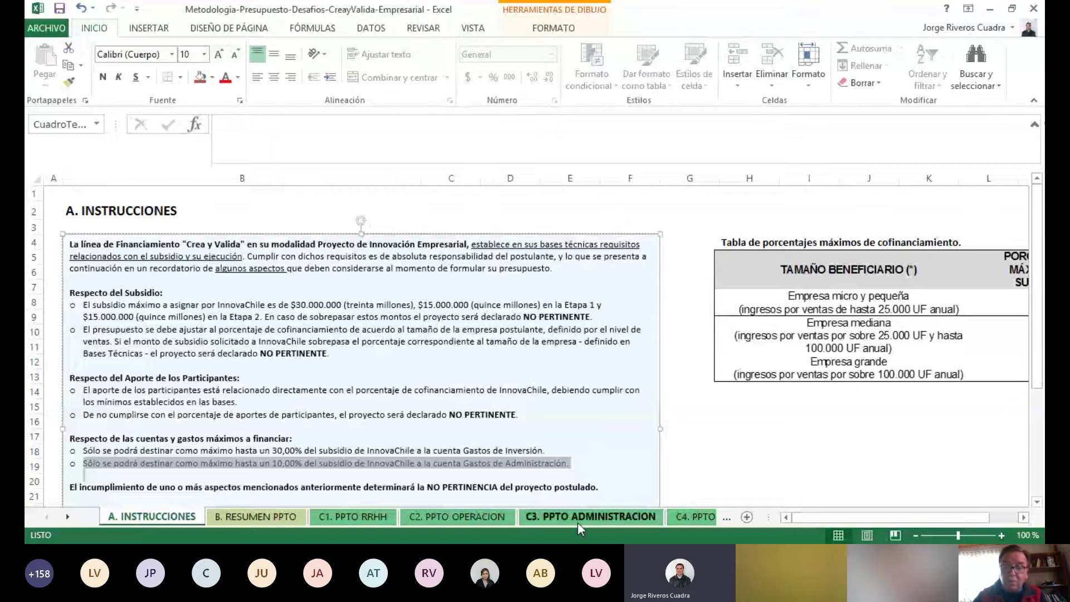
{"action": "left_click", "coordinate": [676, 519]}
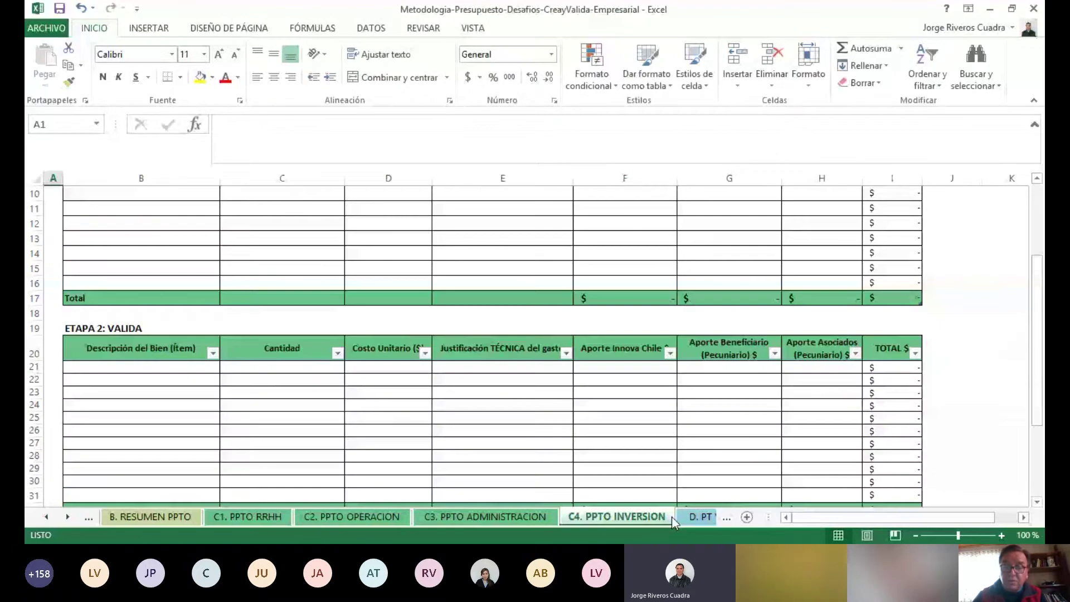
{"action": "left_click", "coordinate": [701, 517]}
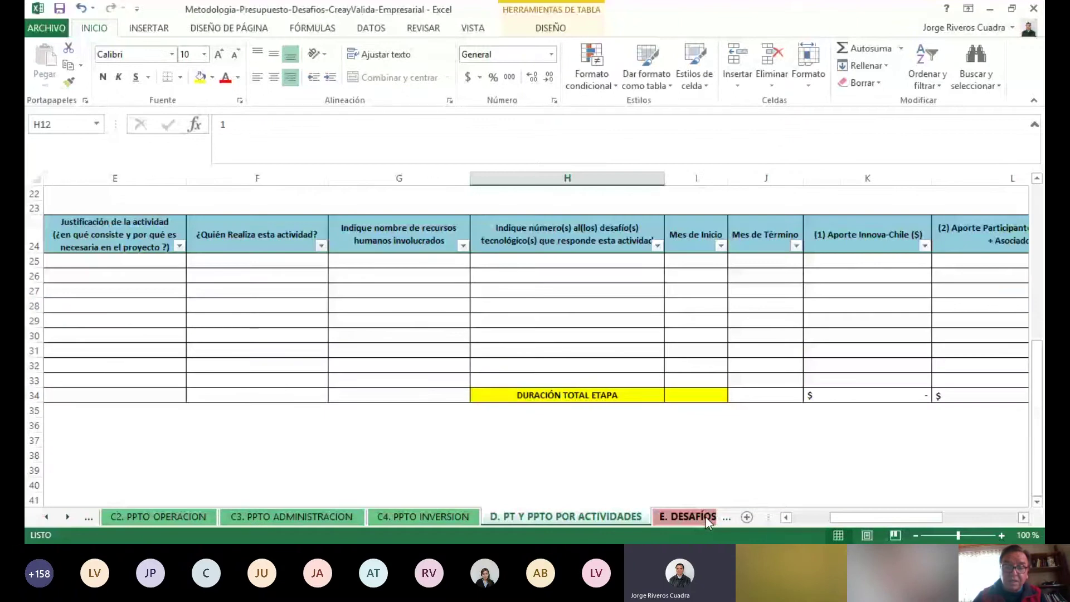
Check why challenge 1 represents a challenge on the E. DESAFÍOS TECNOLÓGICOS sheet, and return to the activities sheet.
{"action": "left_click", "coordinate": [705, 516]}
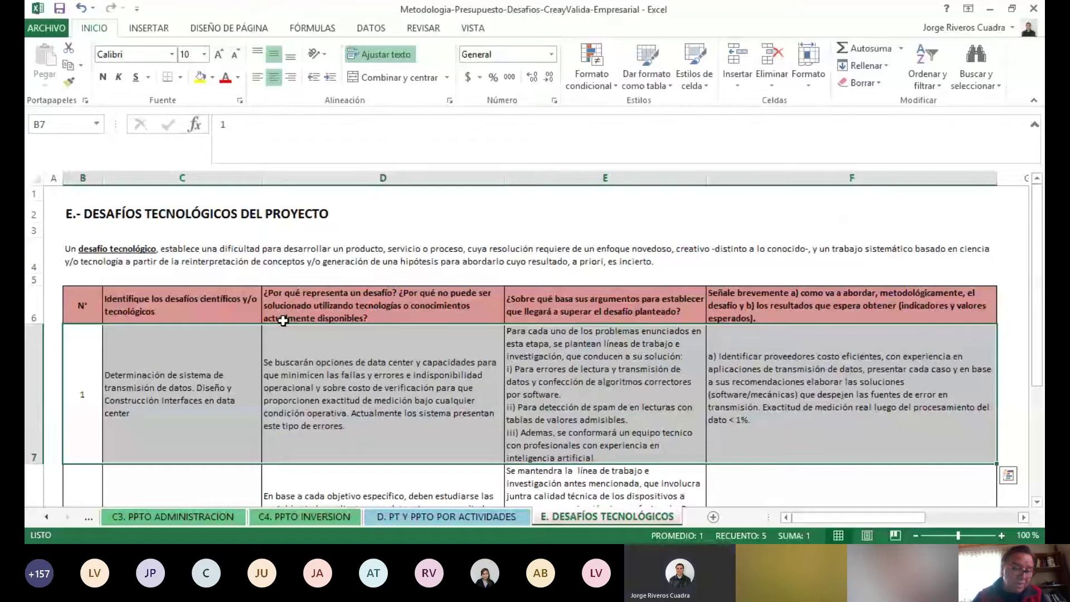
{"action": "left_click", "coordinate": [318, 381]}
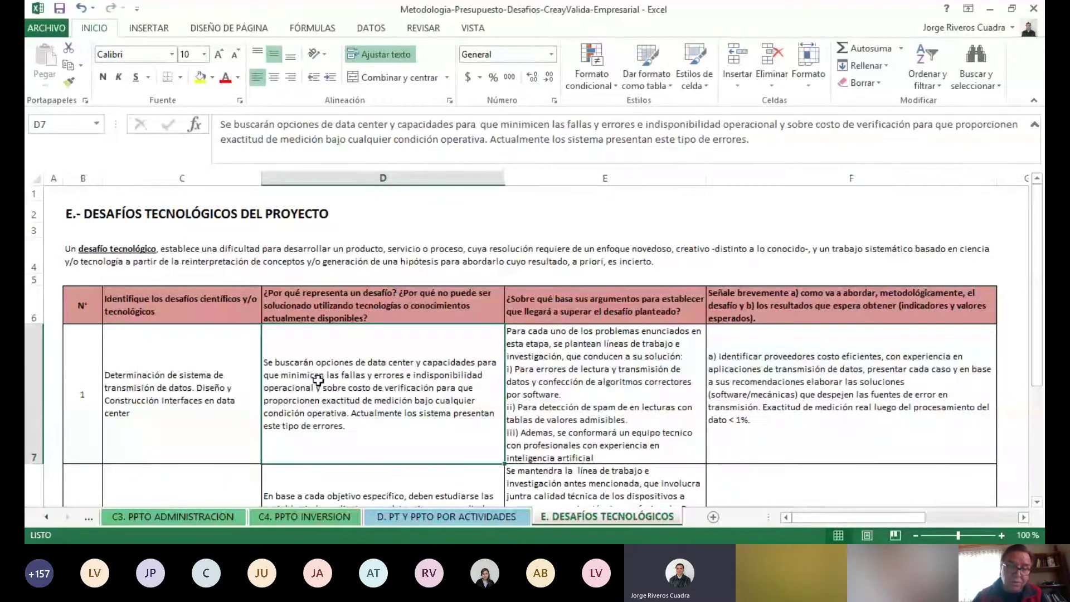
{"action": "left_click", "coordinate": [433, 517]}
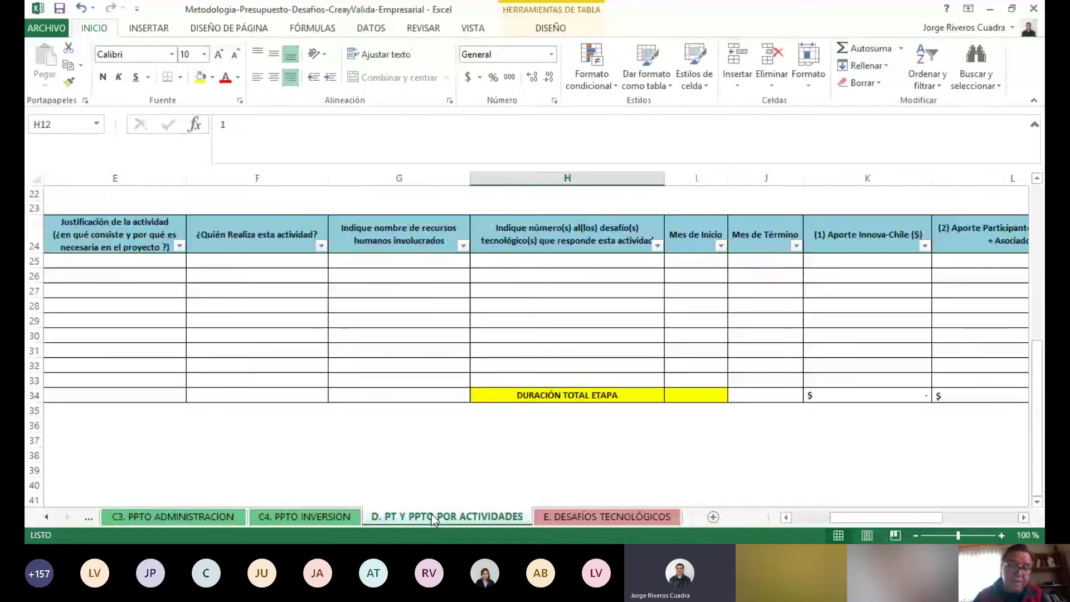